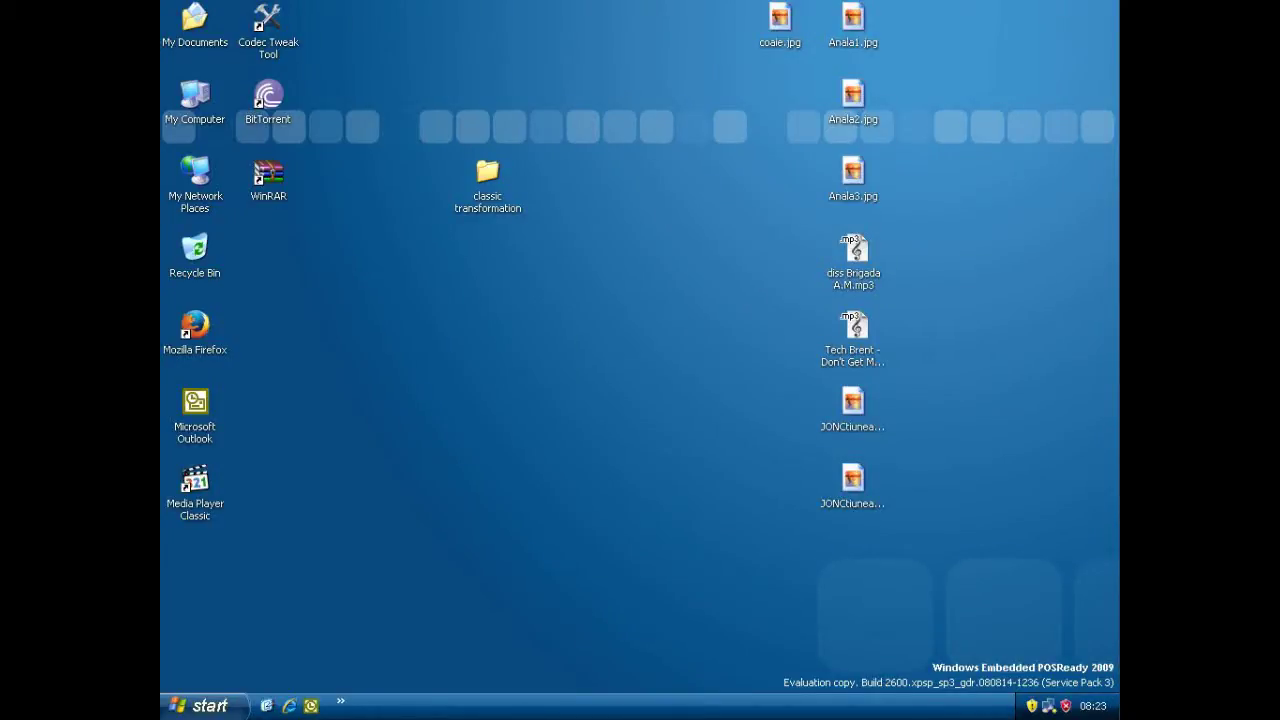
# Step: Check the system details in My Computer's System Properties
pyautogui.rightClick(193, 90)
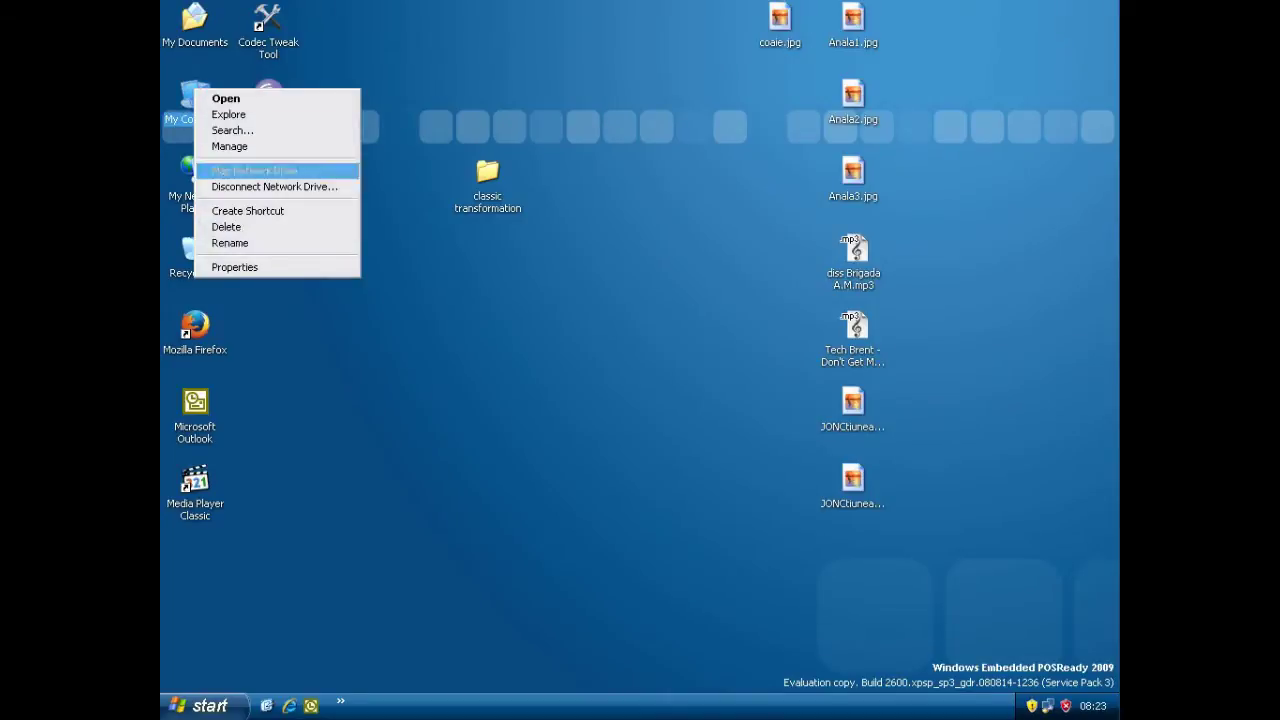
pyautogui.click(225, 267)
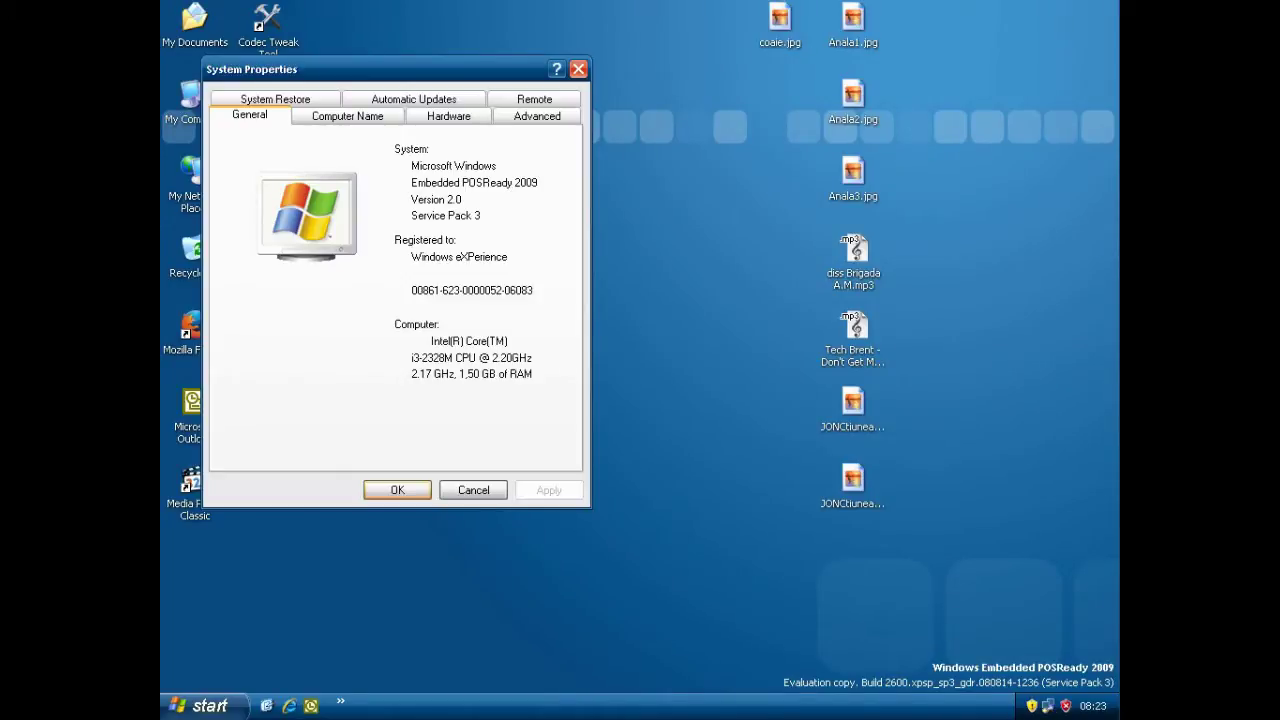
pyautogui.press('Return')
# Step: Check the Windows version with winver, then open the classic transformation folder
pyautogui.press('super')
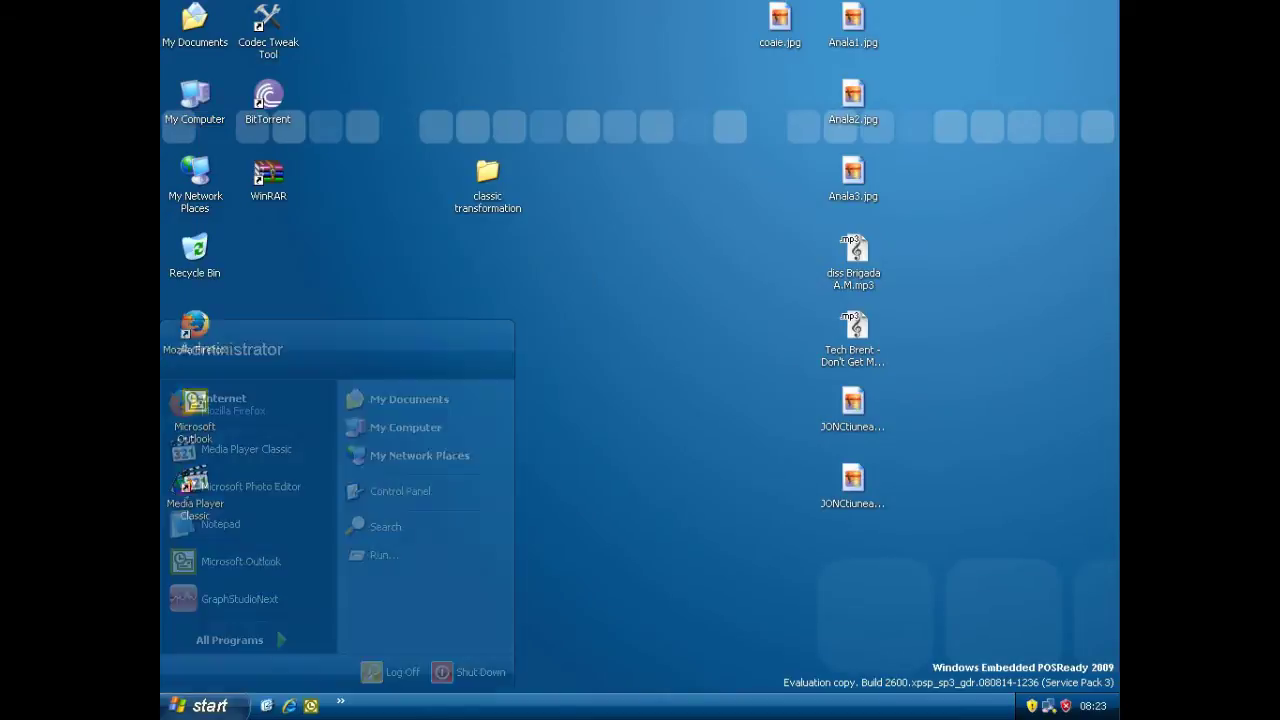
pyautogui.press('r')
pyautogui.press('Return')
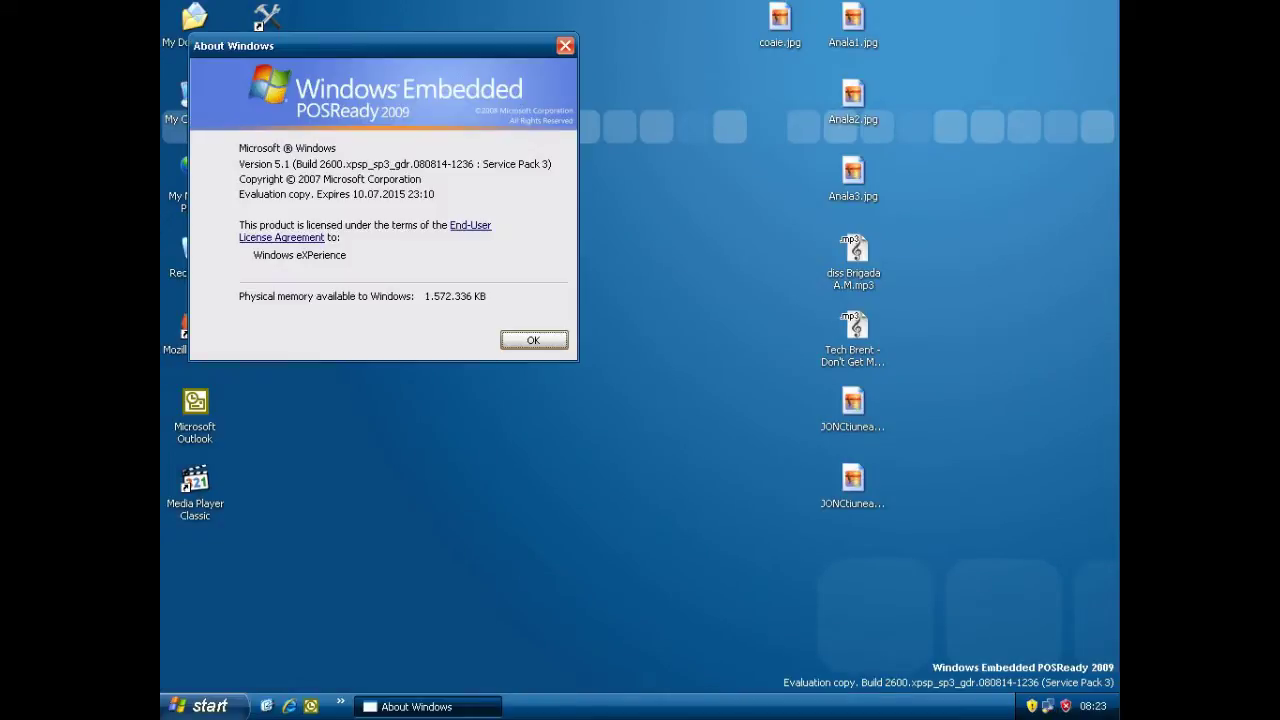
pyautogui.press('Return')
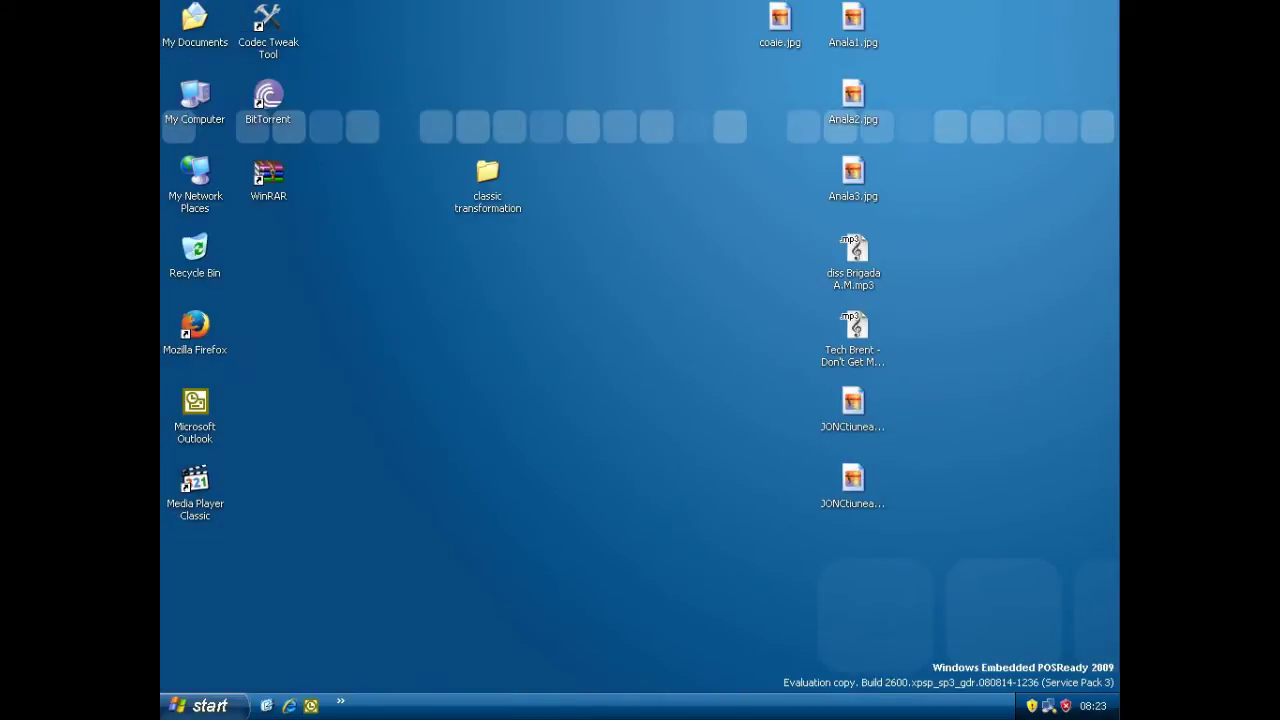
pyautogui.press('c')
pyautogui.press('Return')
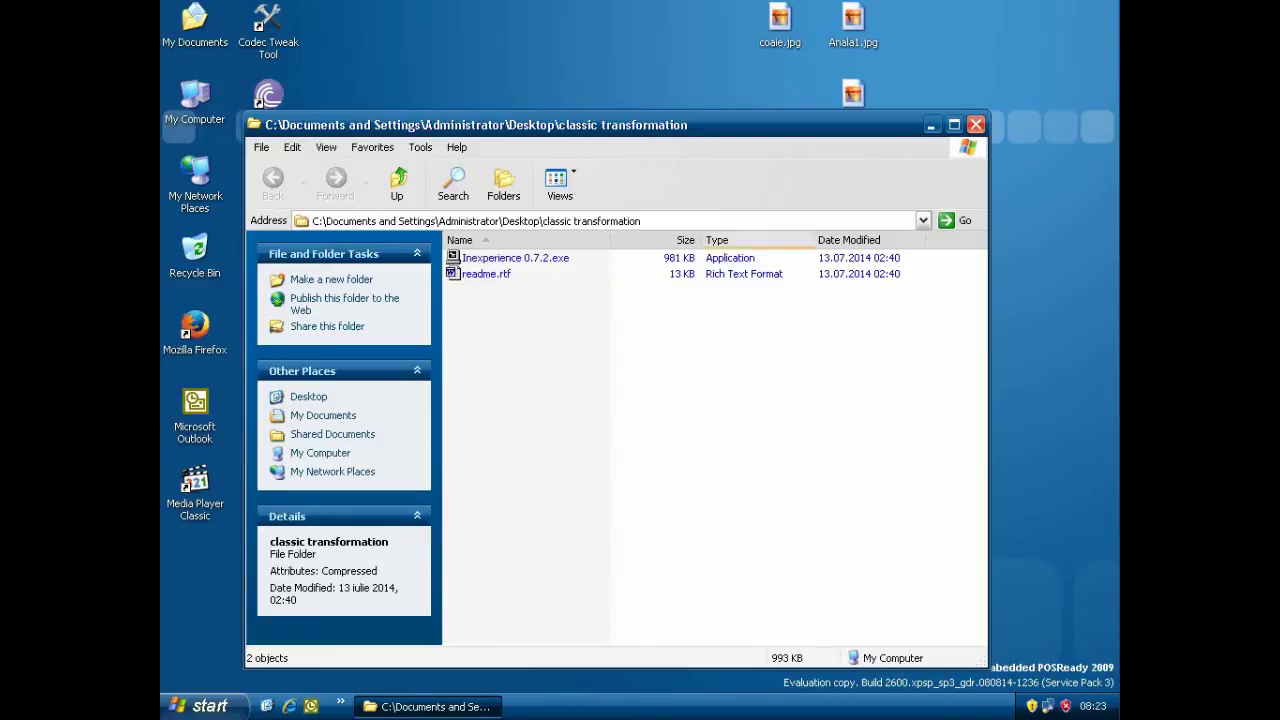
# Step: Launch Inexperience 0.7.2.exe past the security warning and close the folder window
pyautogui.moveTo(600, 124); pyautogui.dragTo(579, 92)
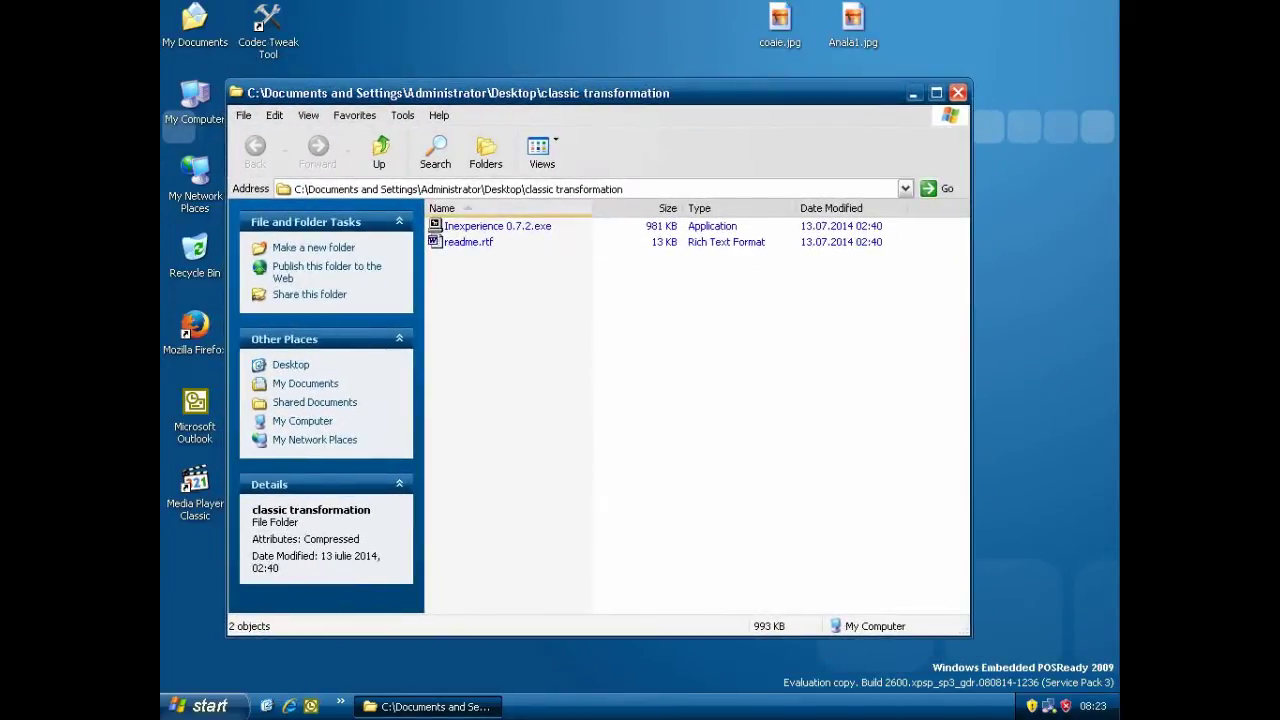
pyautogui.press('i')
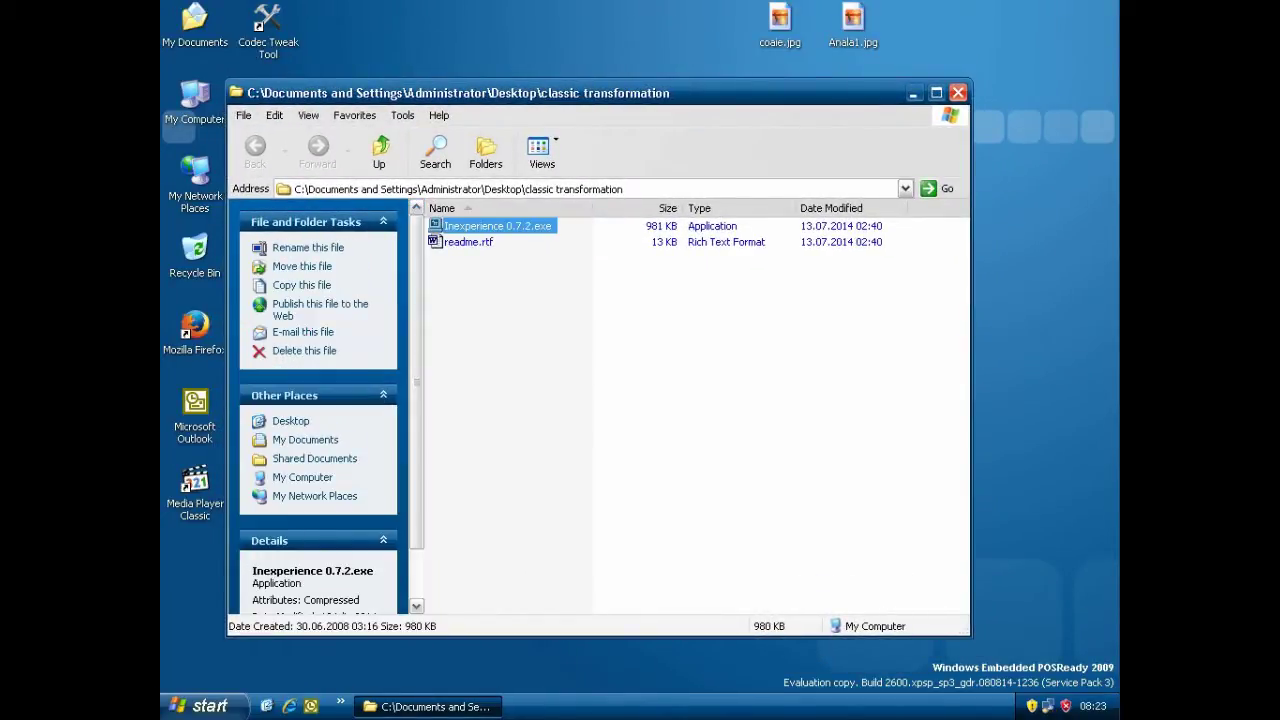
pyautogui.press('Return')
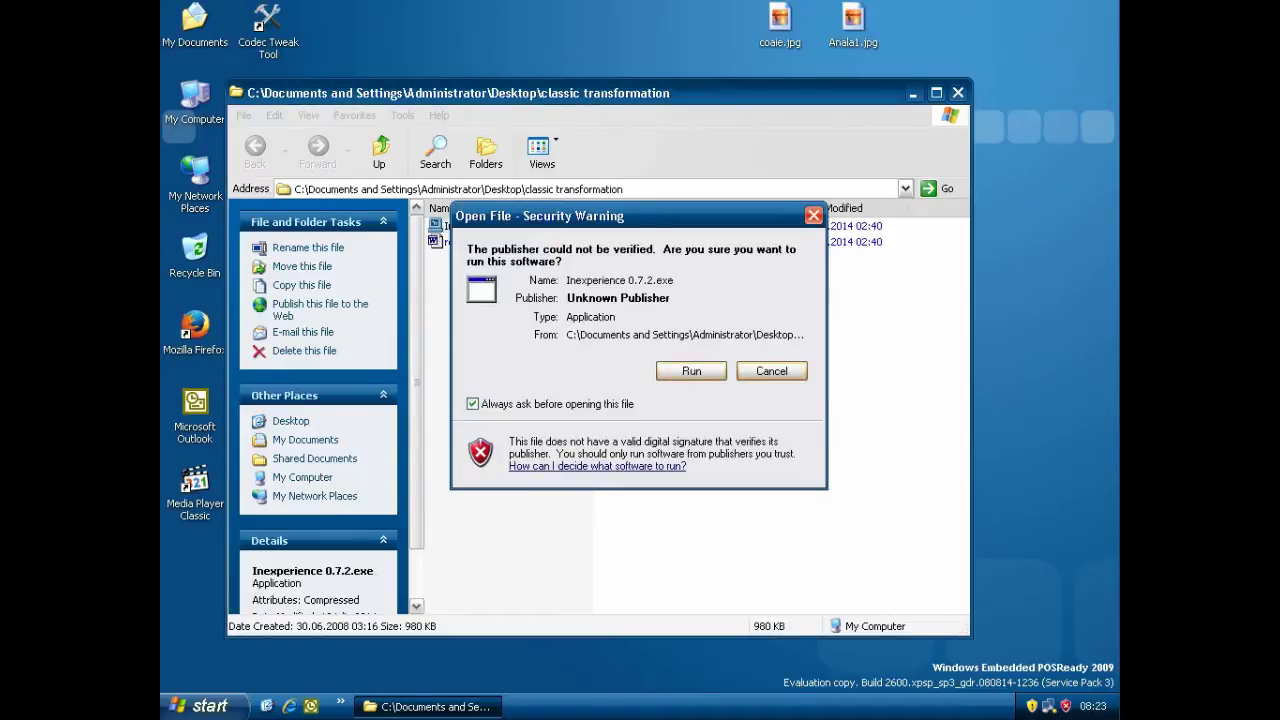
pyautogui.press('Return')
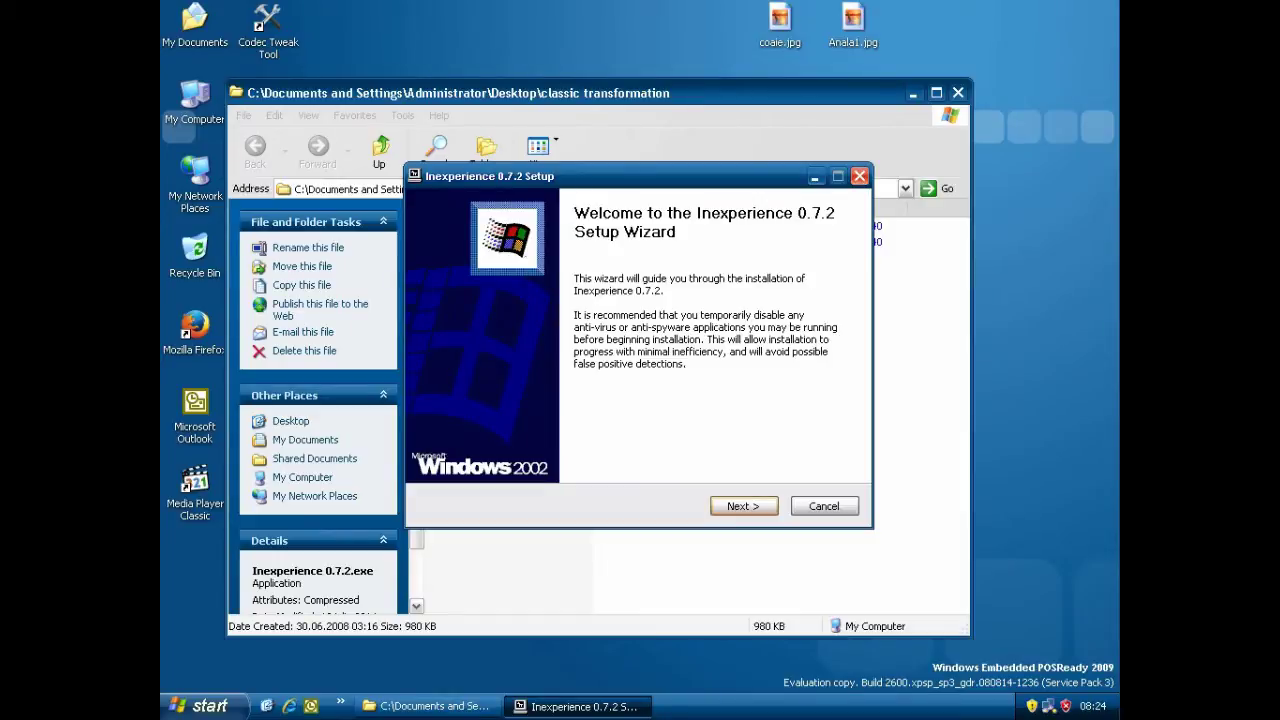
pyautogui.click(958, 93)
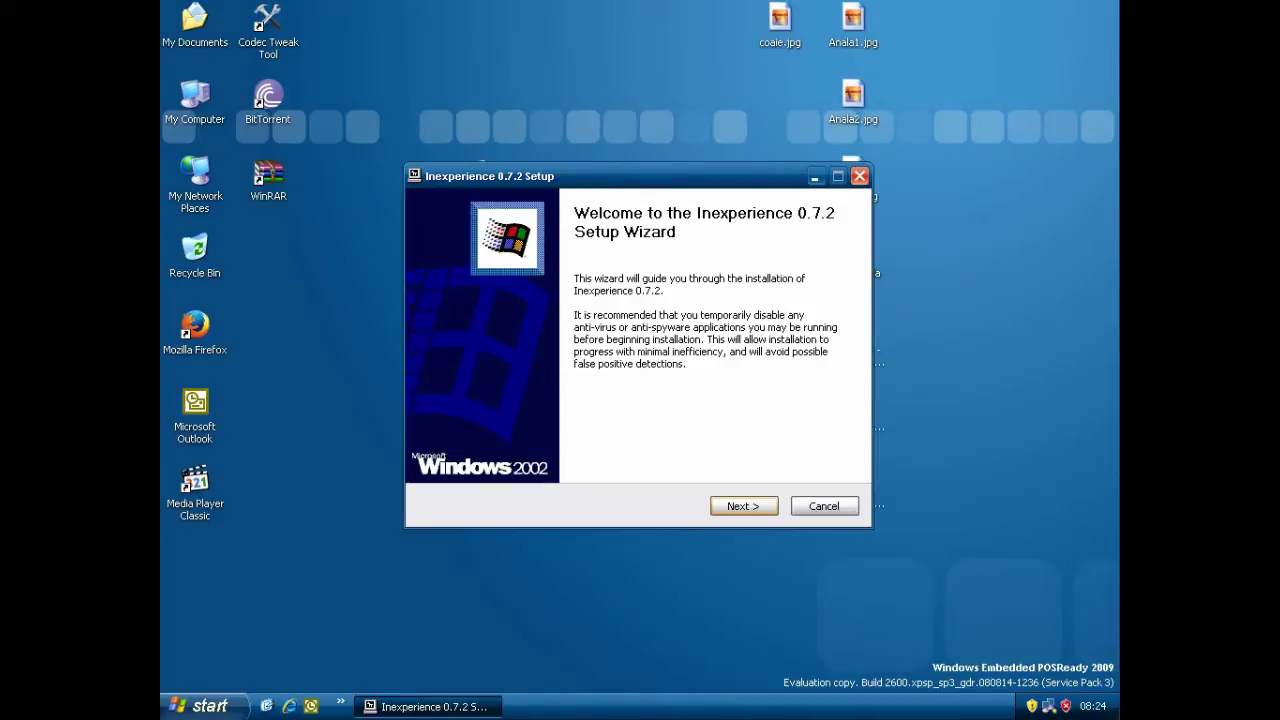
# Step: Pass the welcome, license and read-me pages, review File Modifications, and start installing
pyautogui.moveTo(726, 632); pyautogui.dragTo(1118, 692)
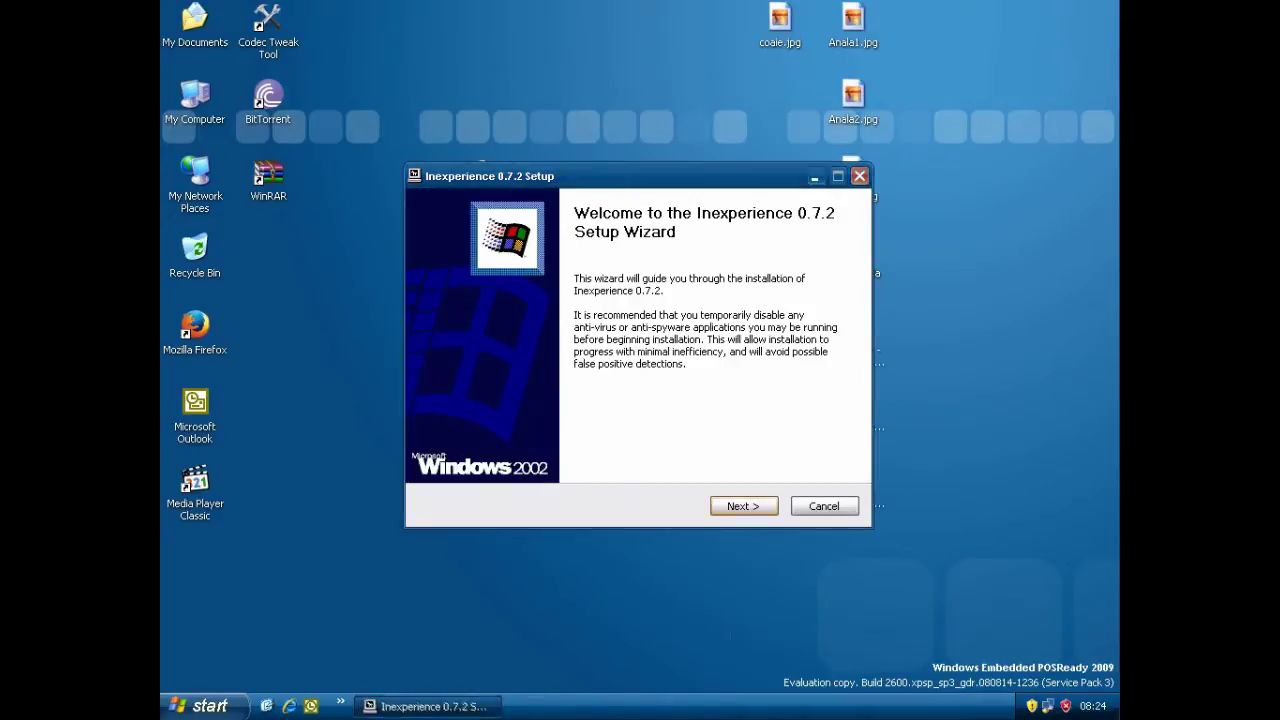
pyautogui.hotkey('alt', 'Tab')
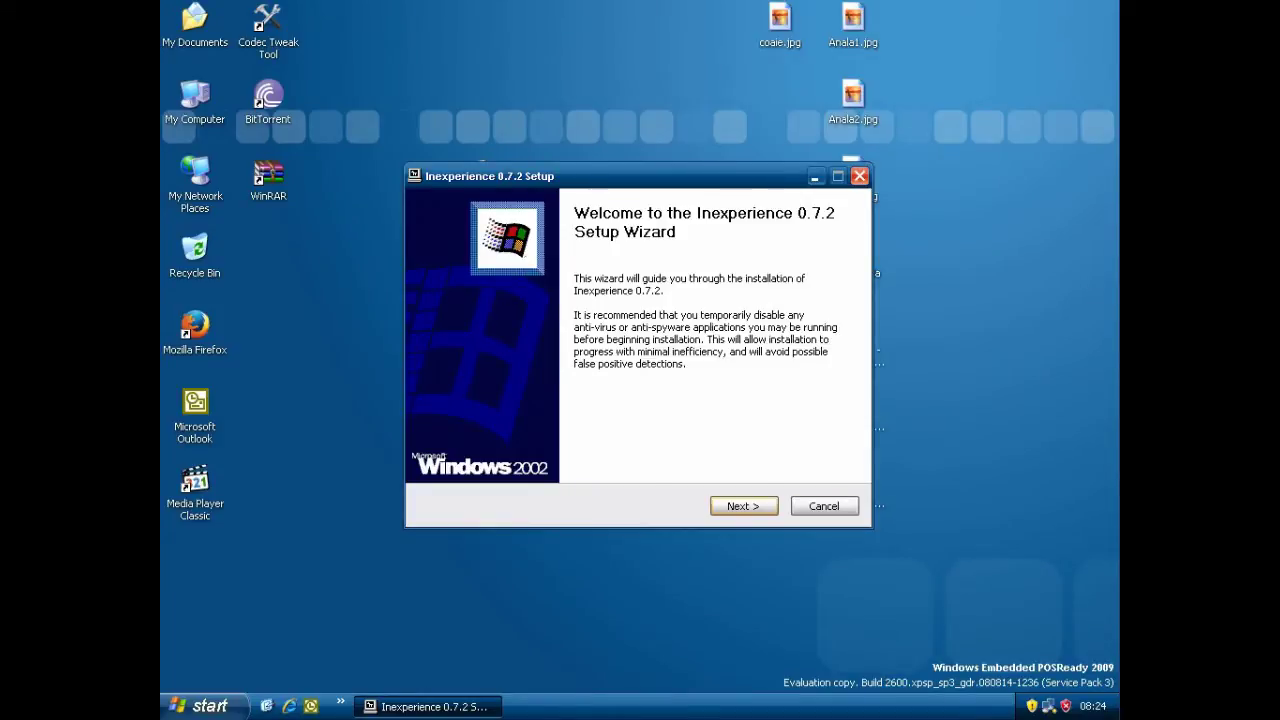
pyautogui.press('Return')
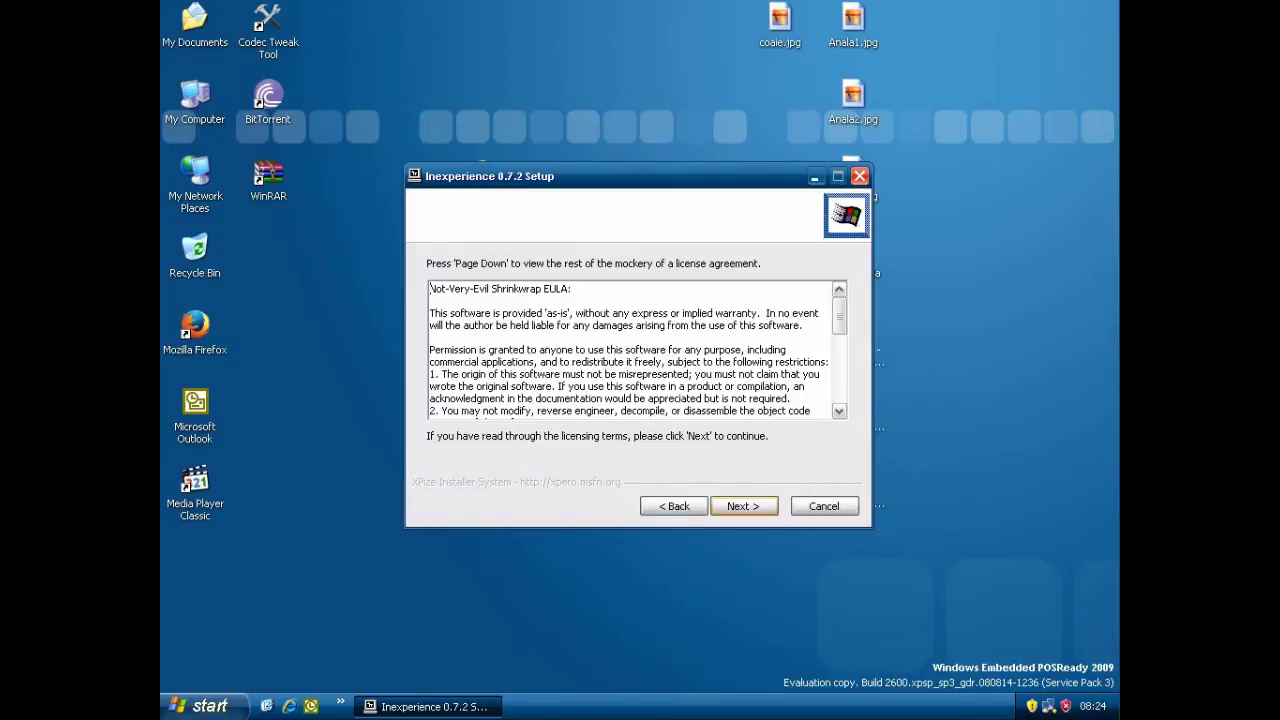
pyautogui.press('Return')
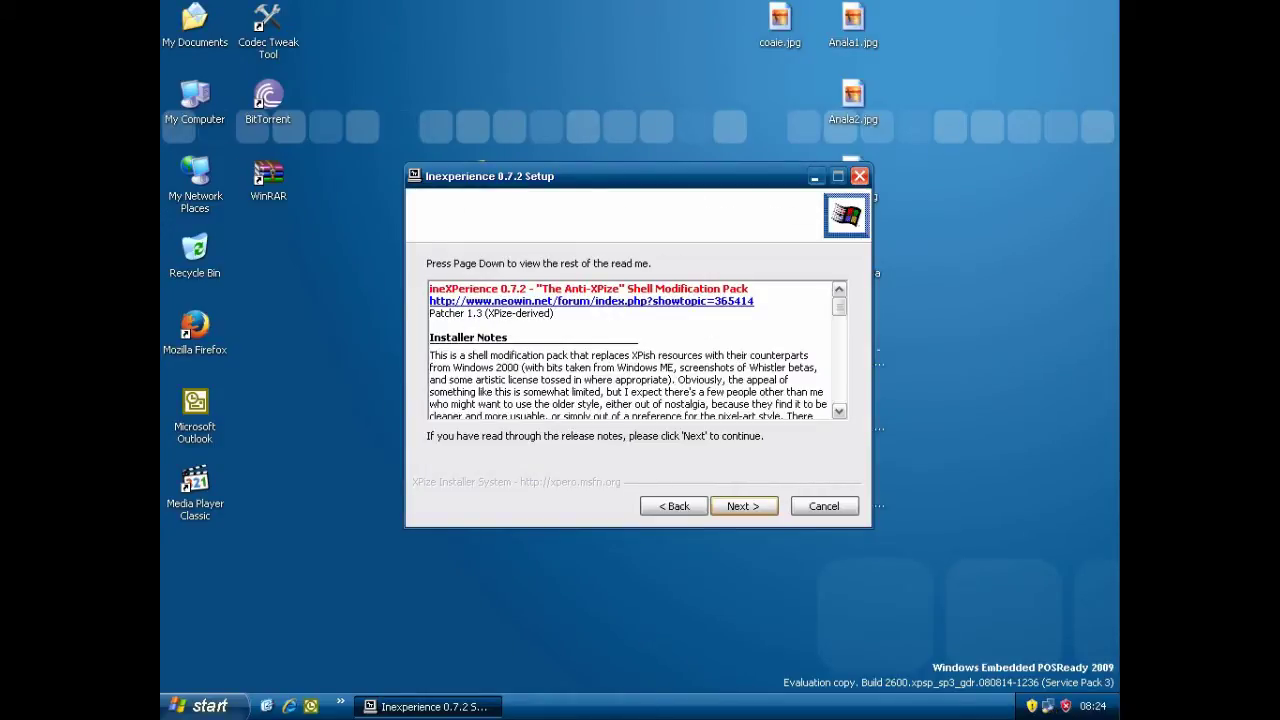
pyautogui.press('Return')
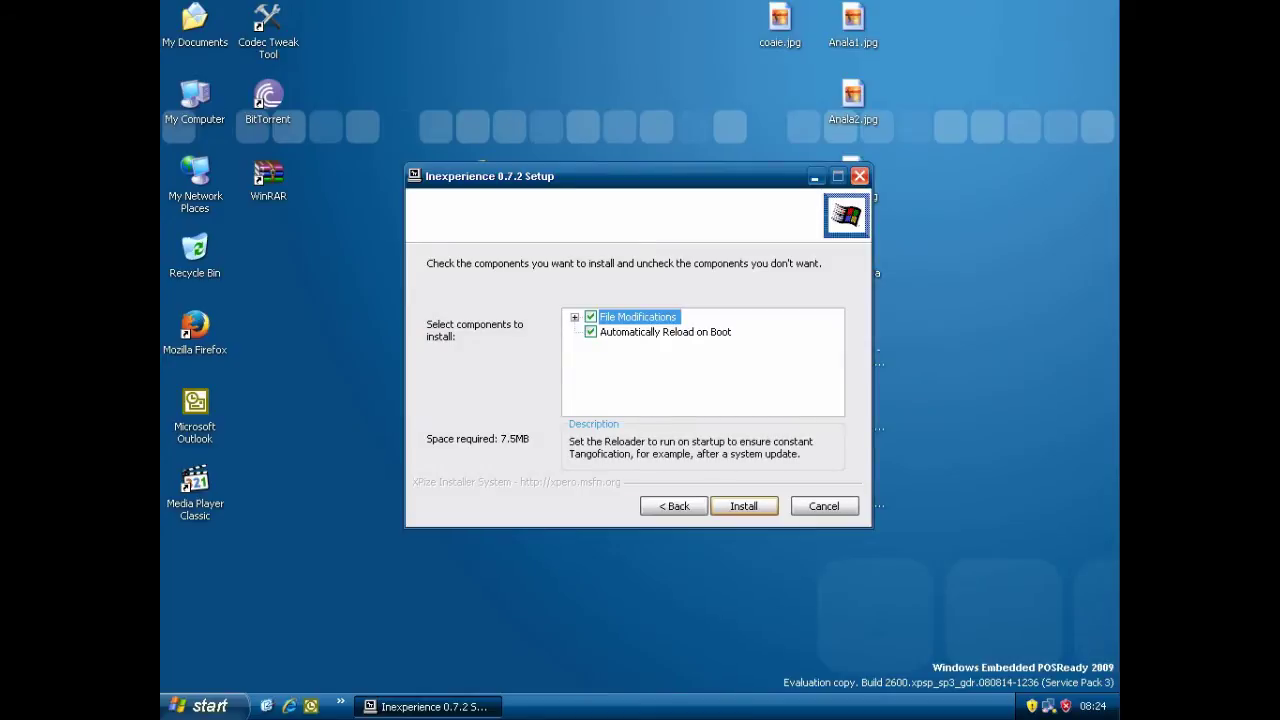
pyautogui.press('Right')
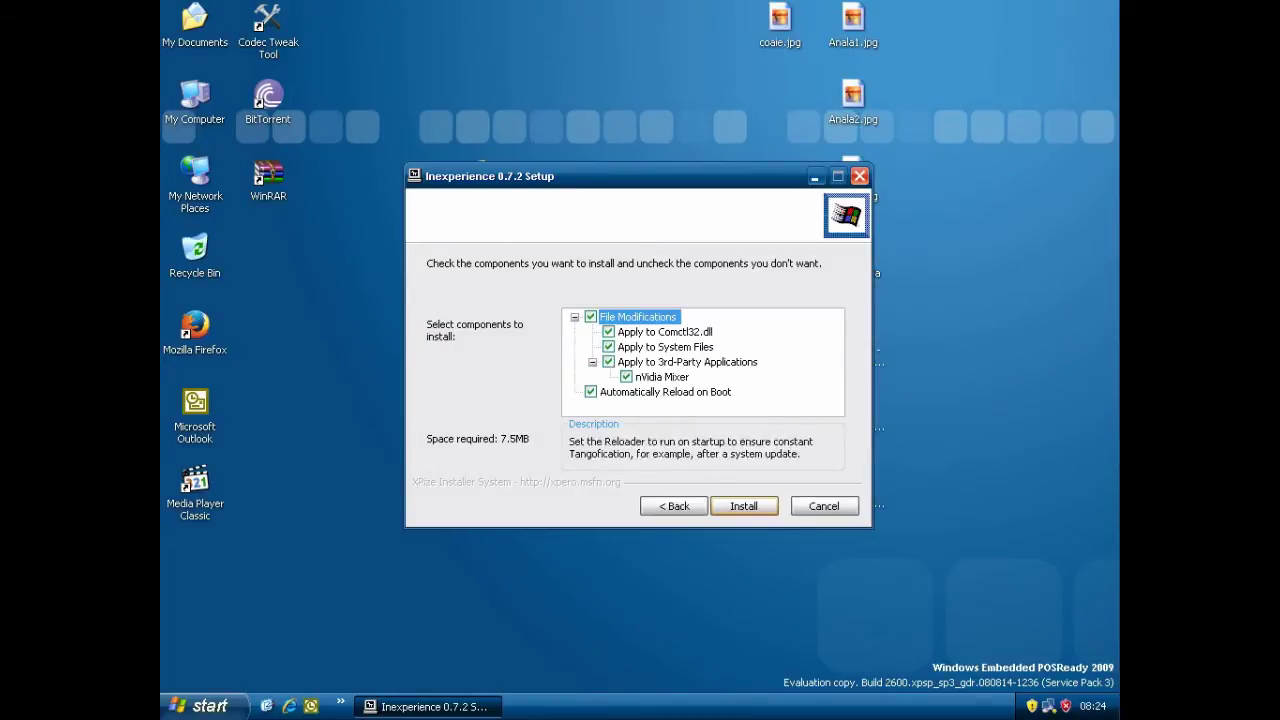
pyautogui.press('Left')
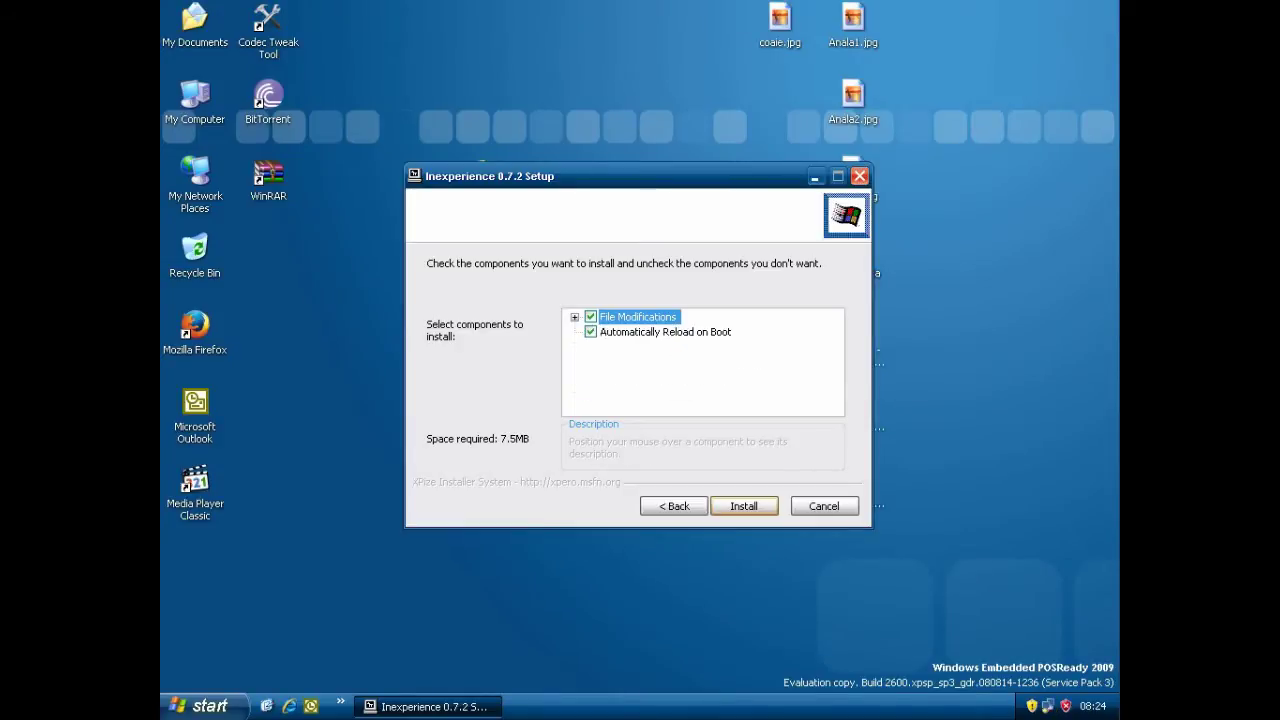
pyautogui.press('Return')
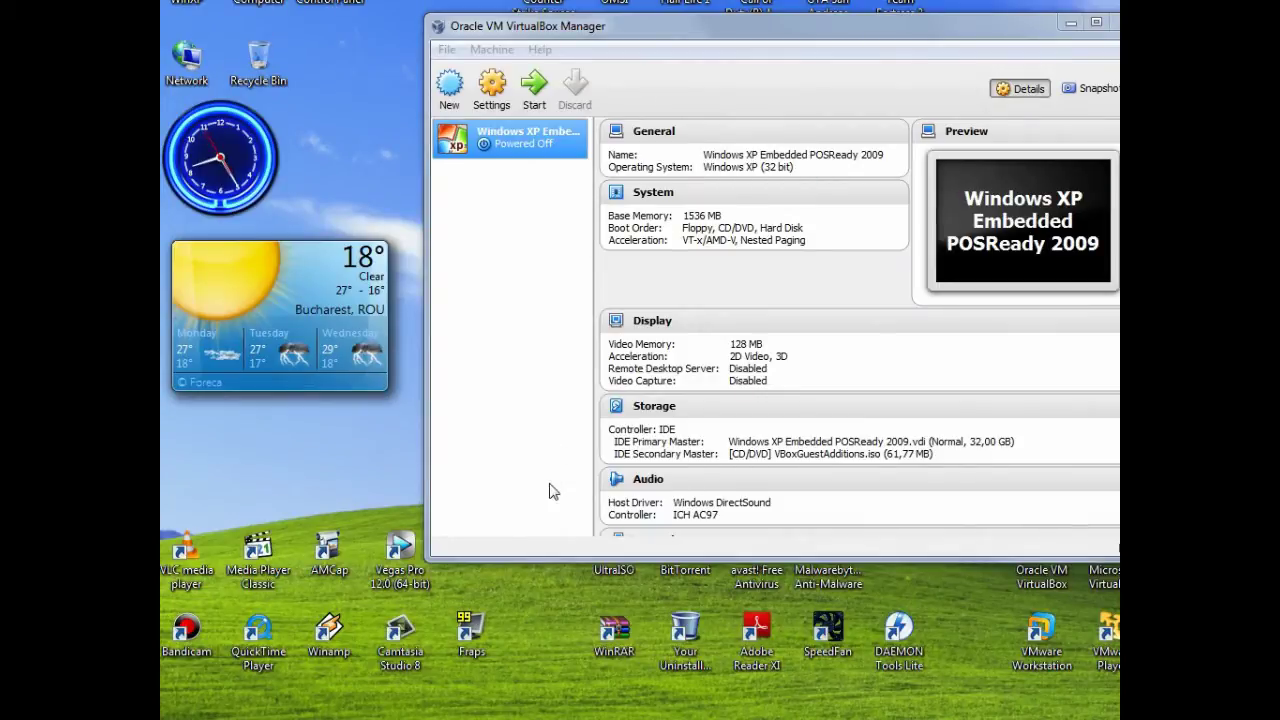
# Step: Bring VirtualBox Manager forward and start the POSReady 2009 VM
pyautogui.click(534, 424)
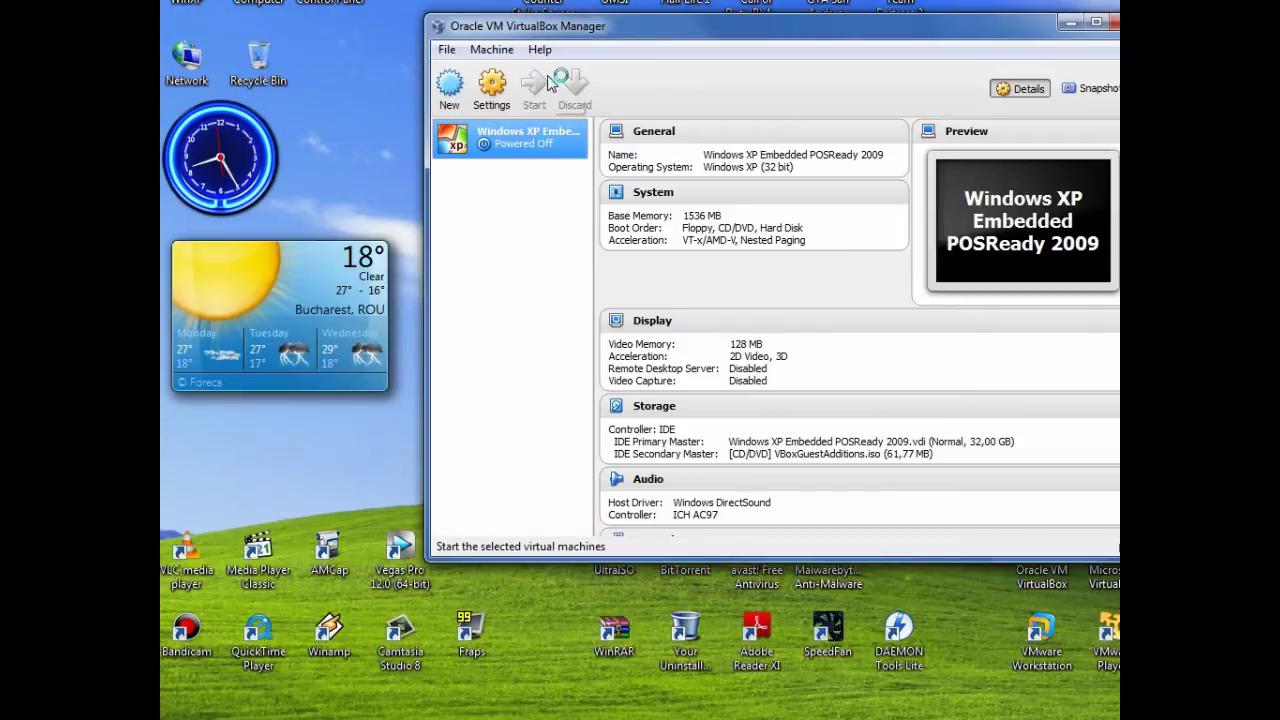
pyautogui.click(548, 88)
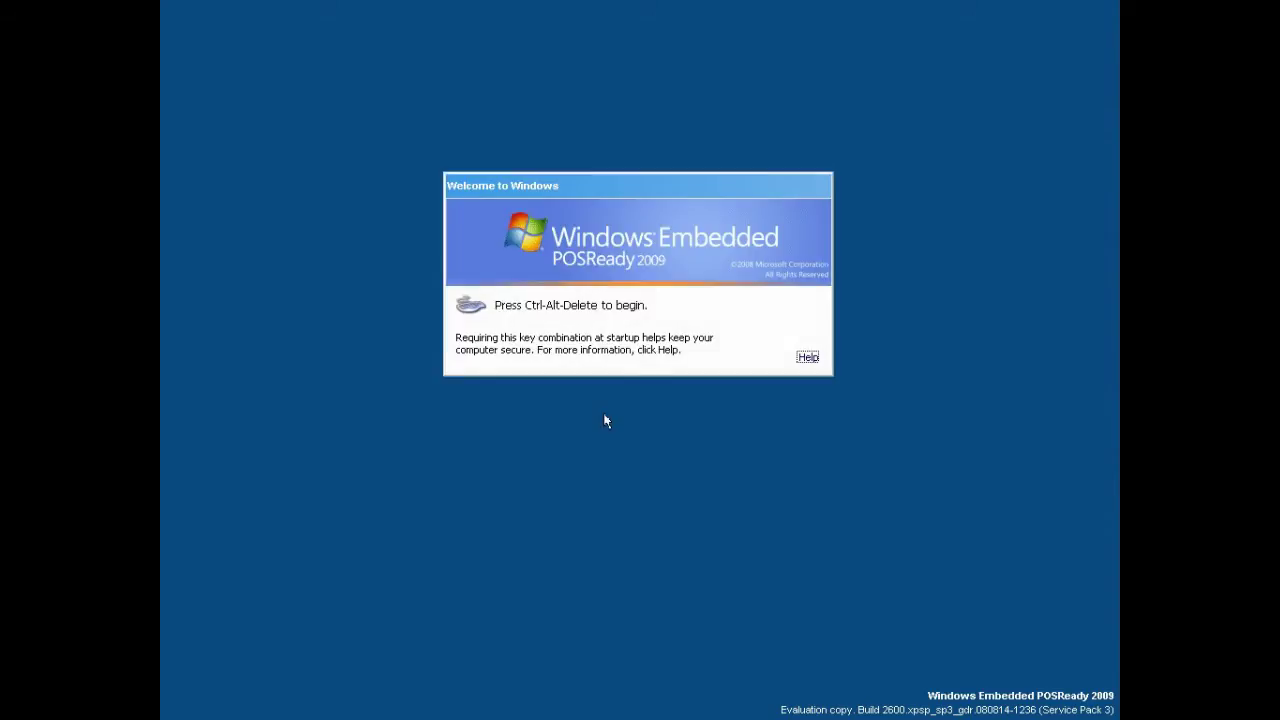
# Step: Log on with the account password and dismiss the winlogon.exe error without sending
pyautogui.hotkey('ctrl', 'alt', 'Delete')
pyautogui.press('Return')
pyautogui.press('Return')
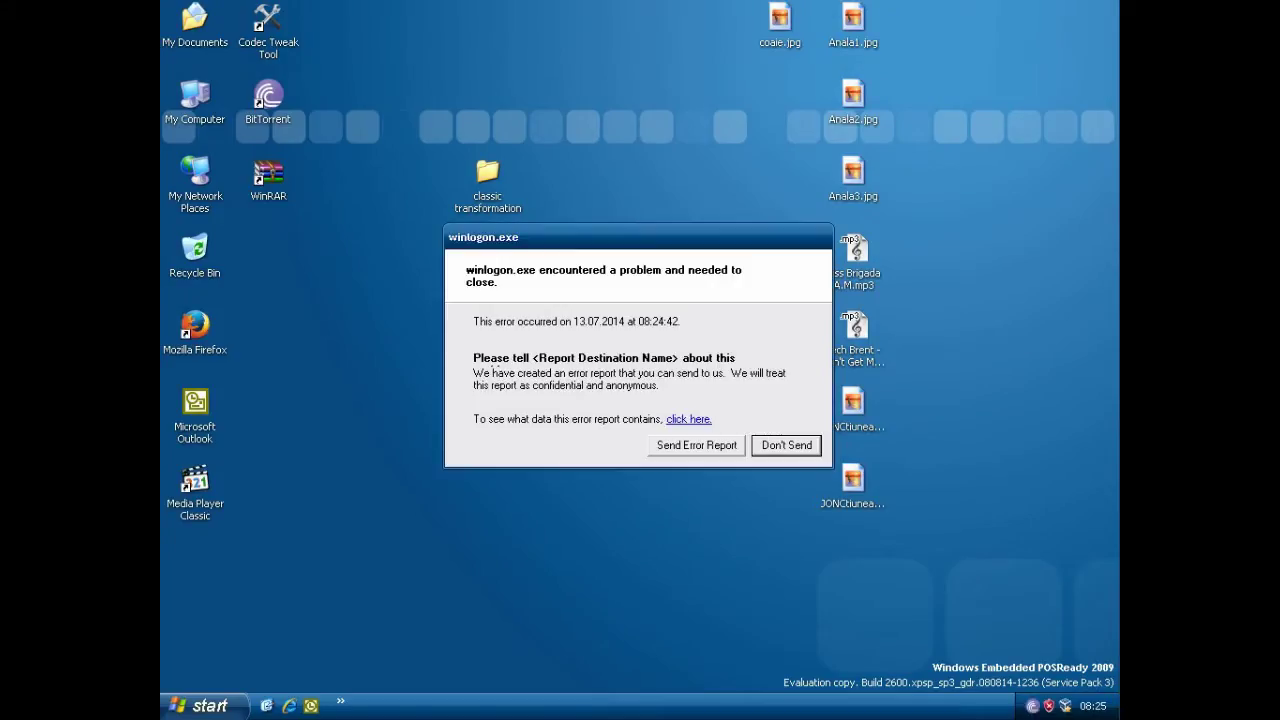
pyautogui.press('Return')
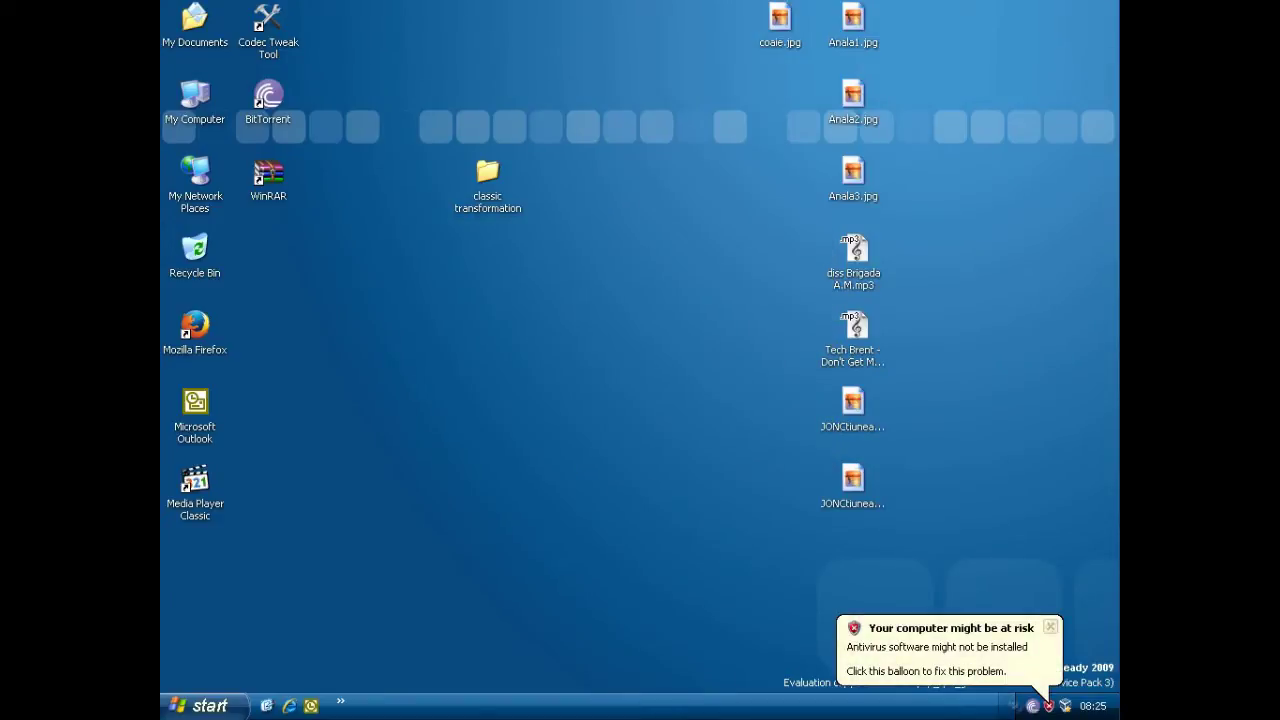
pyautogui.click(202, 716)
# Step: Open the classic transformation folder and open readme.rtf in Word
pyautogui.click(229, 640)
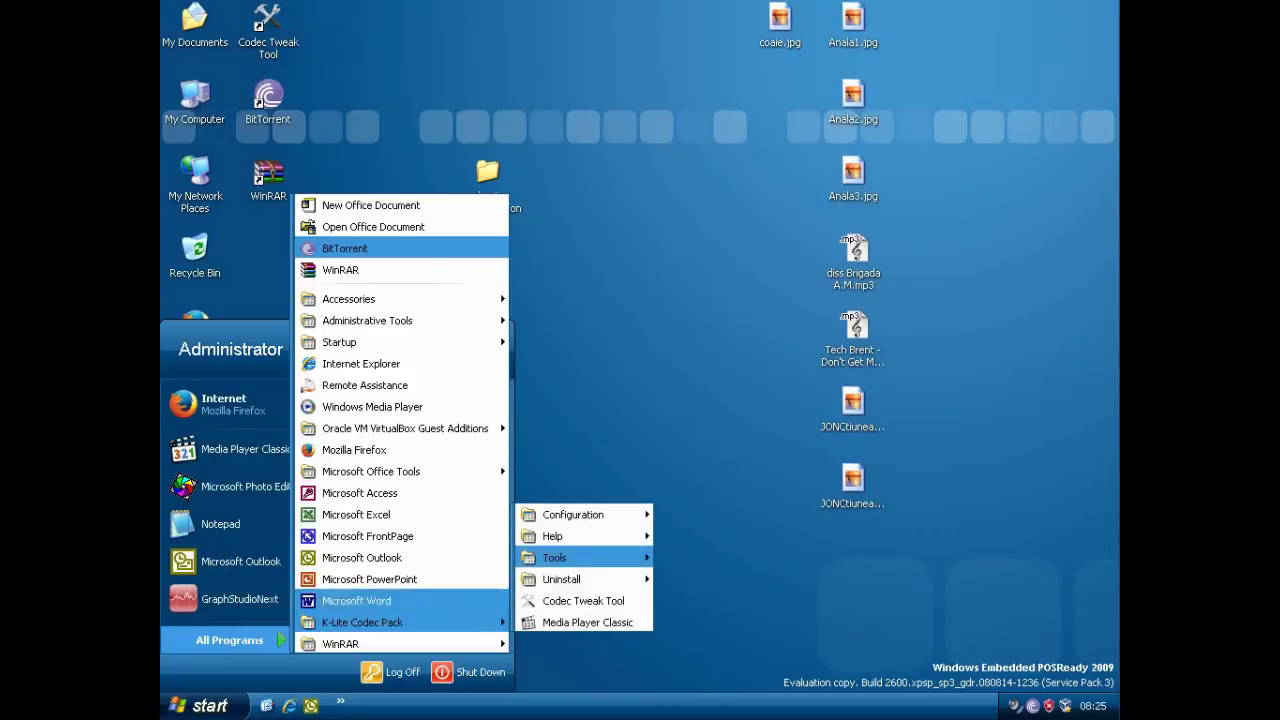
pyautogui.press('Escape')
pyautogui.press('Escape')
pyautogui.press('Escape')
pyautogui.press('Return')
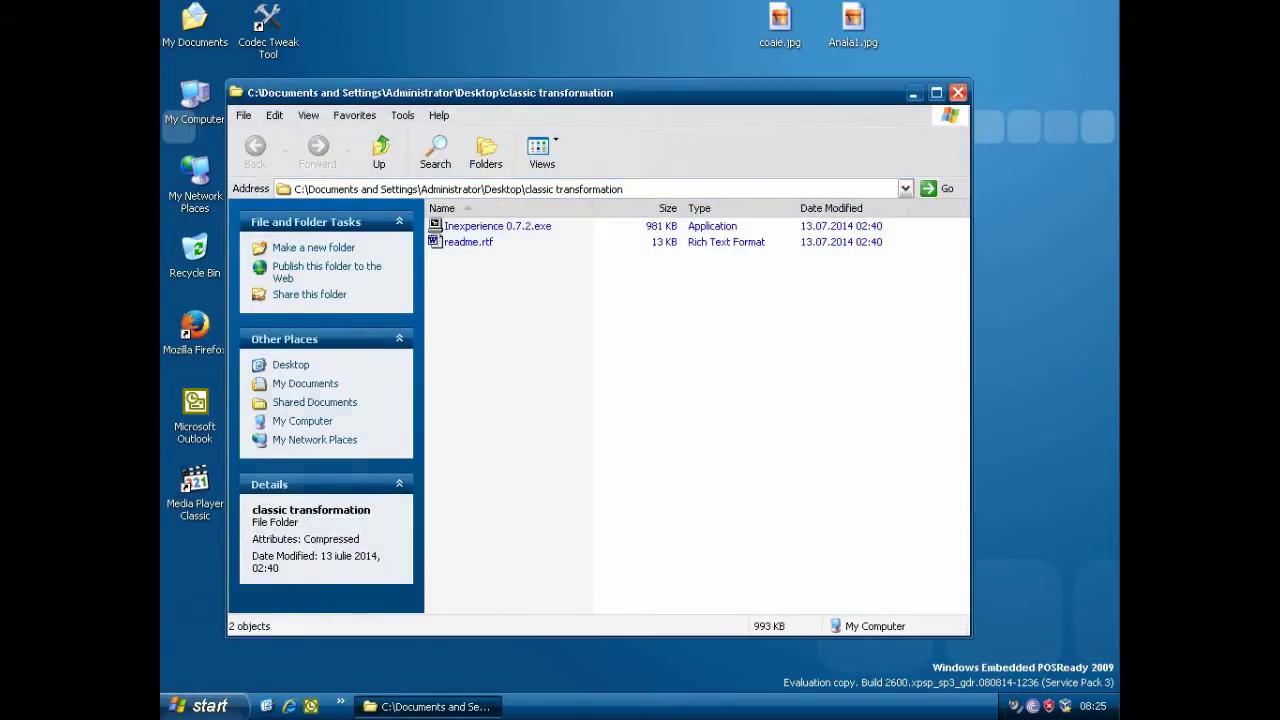
pyautogui.press('Down')
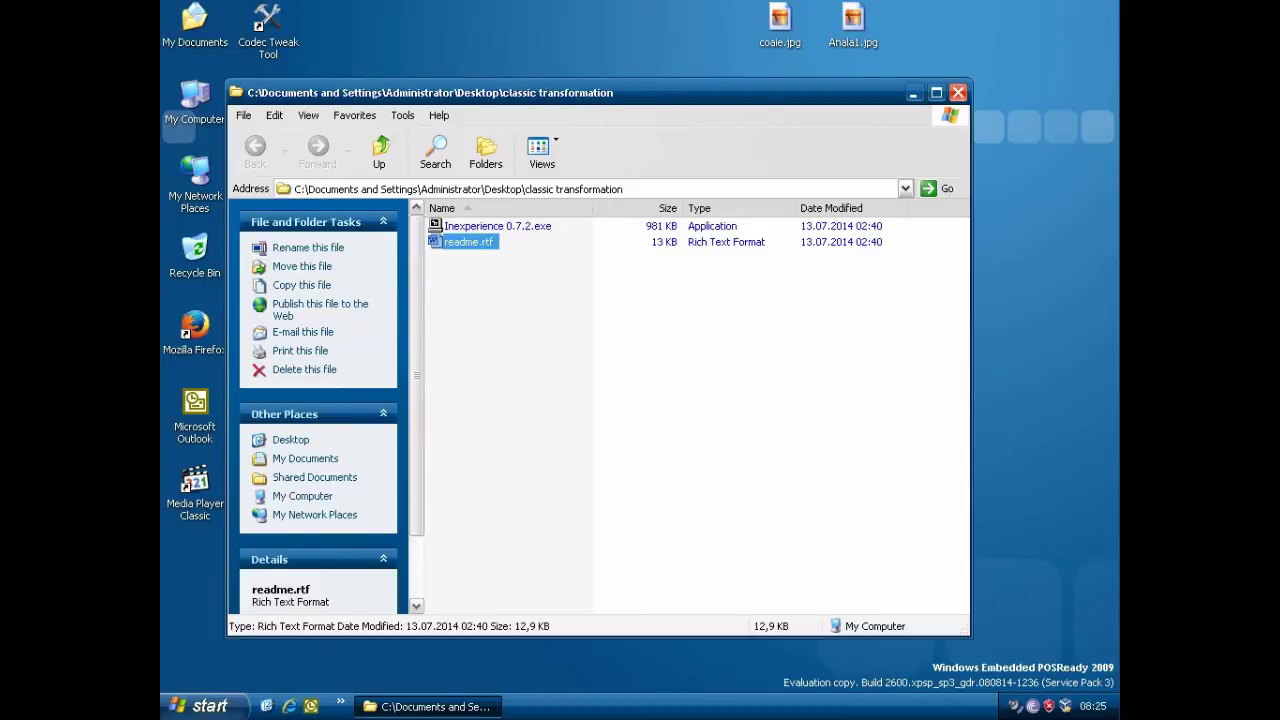
pyautogui.press('Return')
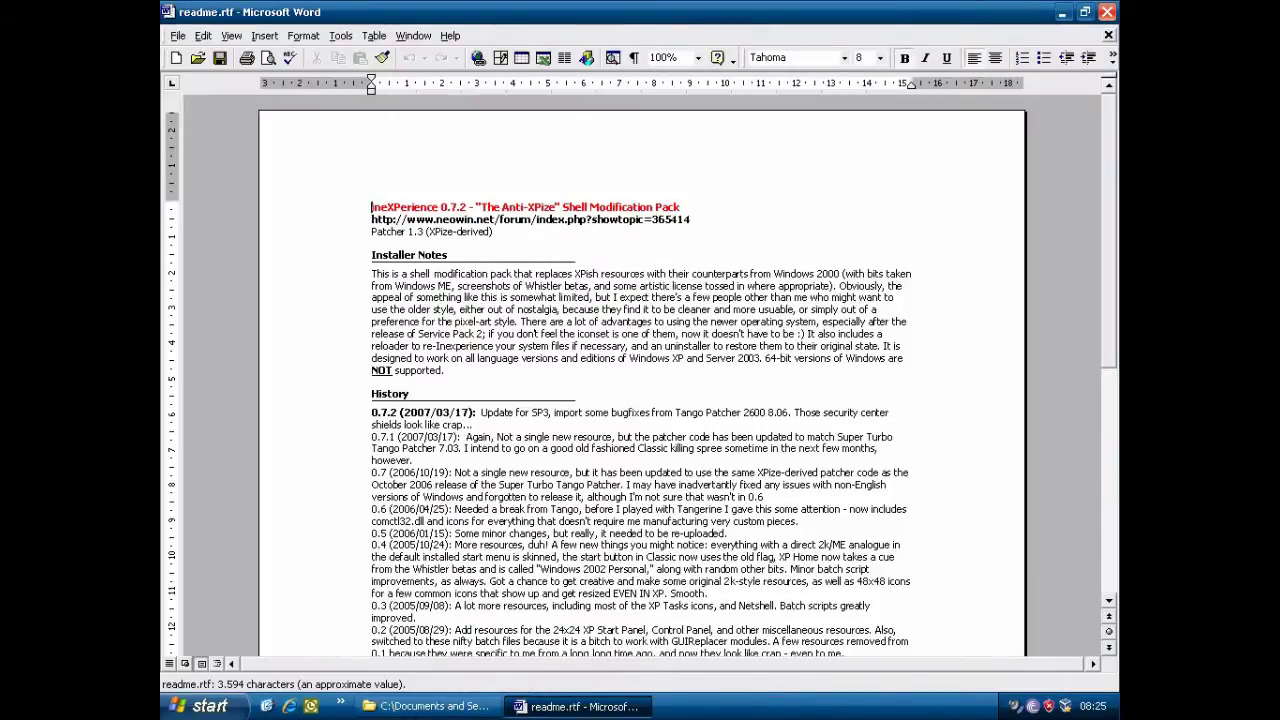
# Step: Scroll through the Inexperience readme, close Word, and select Inexperience 0.7.2.exe
pyautogui.scroll(-5, 640, 380)
pyautogui.scroll(-3, 640, 380)
pyautogui.scroll(10, 640, 380)
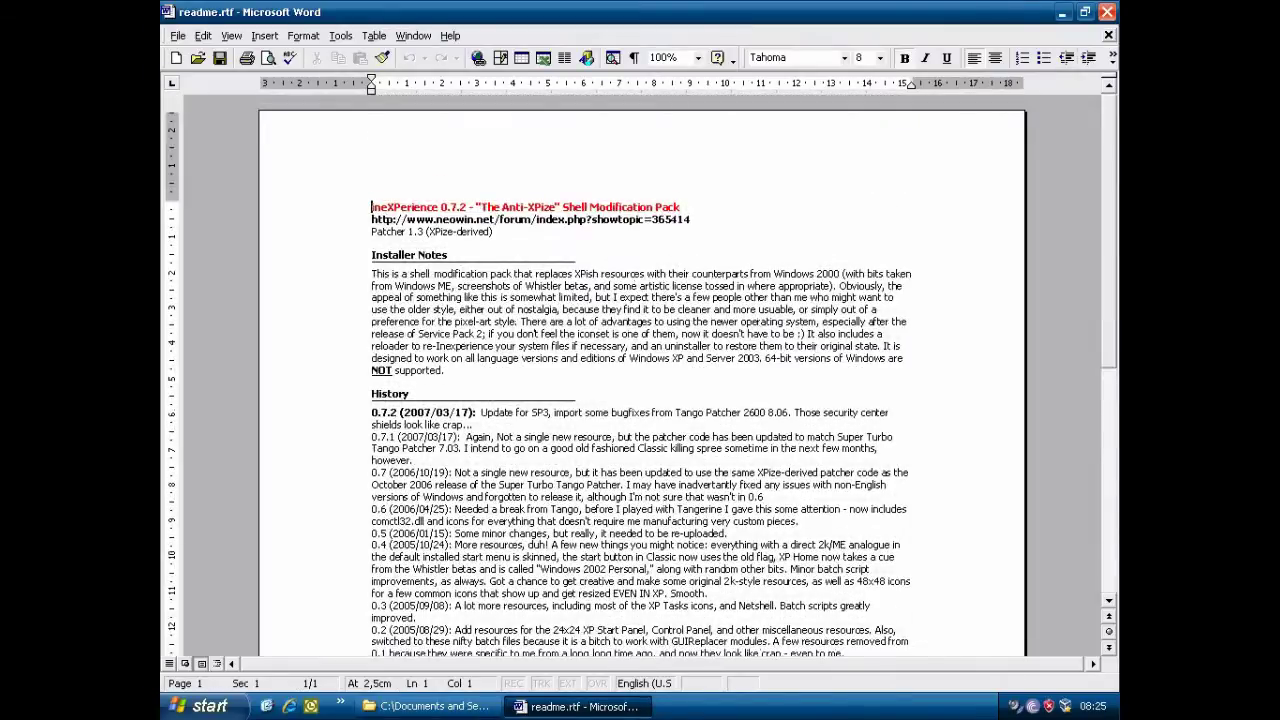
pyautogui.hotkey('ctrl', 'w')
pyautogui.hotkey('alt', 'F4')
pyautogui.press('Up')
# Step: Launch the Inexperience 0.7.2 installer, allow it, and pass the welcome and license pages
pyautogui.hotkey('shift', 'F10')
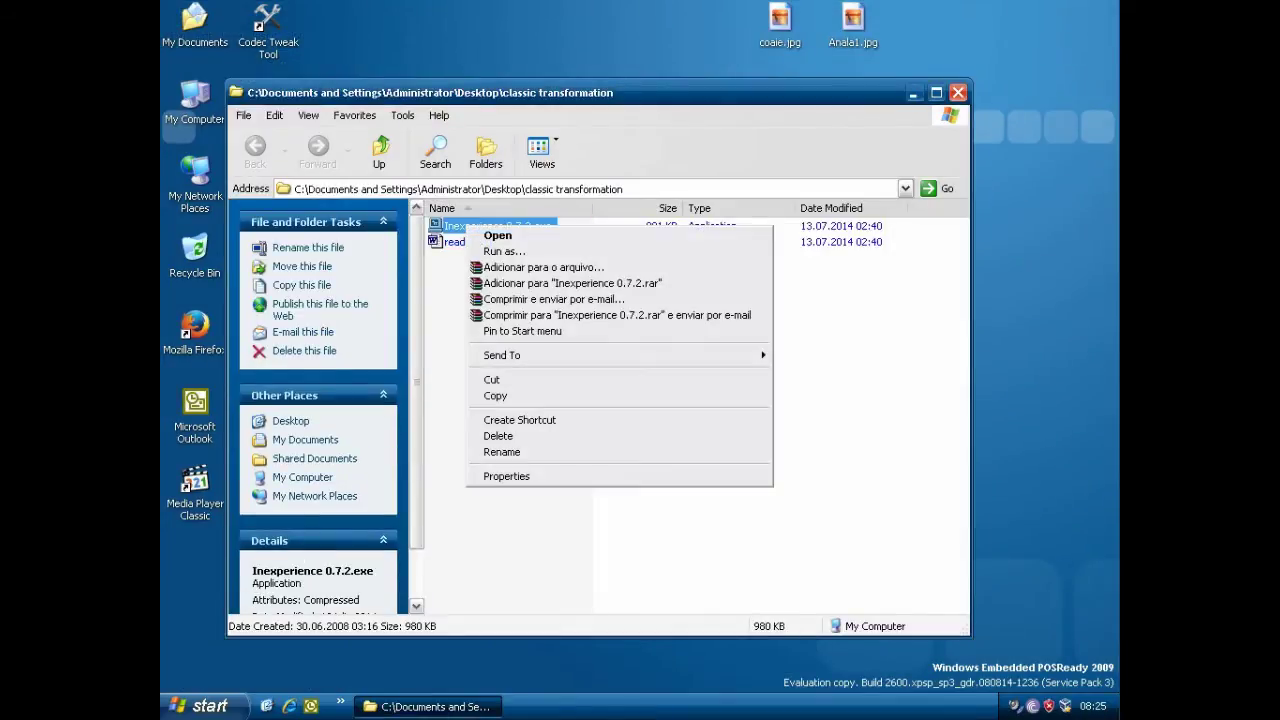
pyautogui.press('Down')
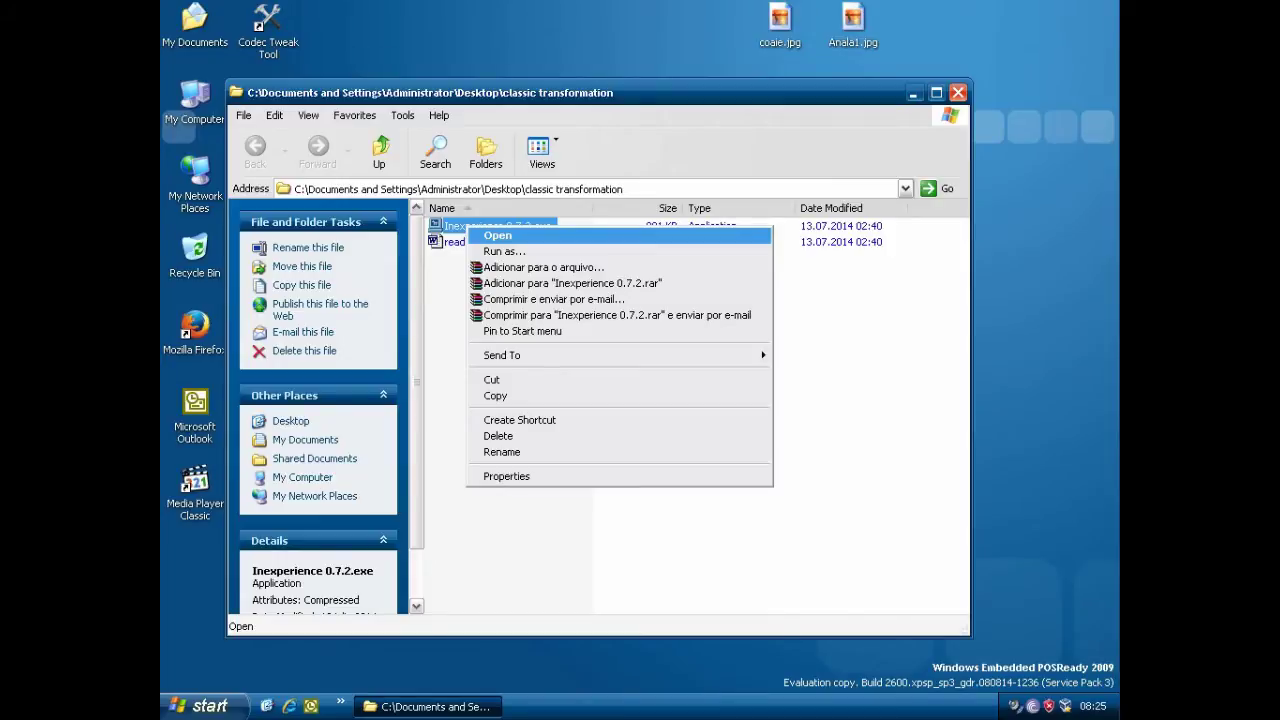
pyautogui.press('Return')
pyautogui.hotkey('shift', 'Tab')
pyautogui.press('Return')
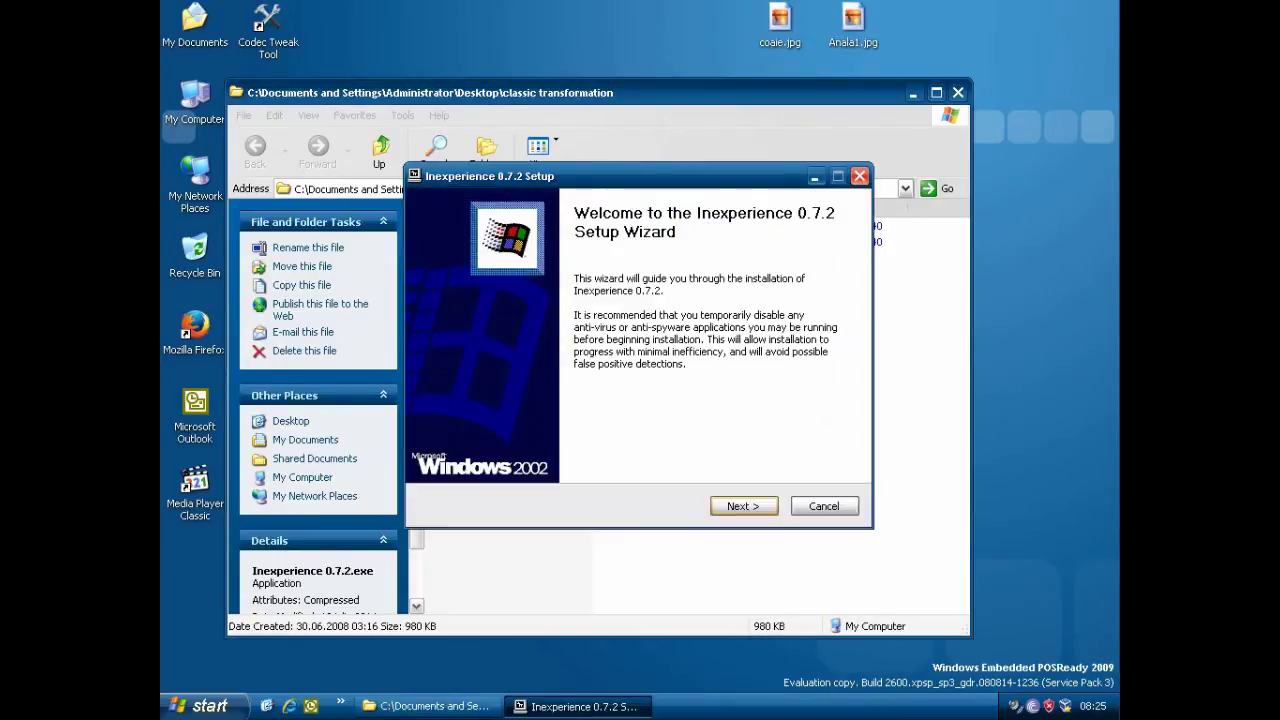
pyautogui.press('Return')
pyautogui.press('Return')
pyautogui.press('Return')
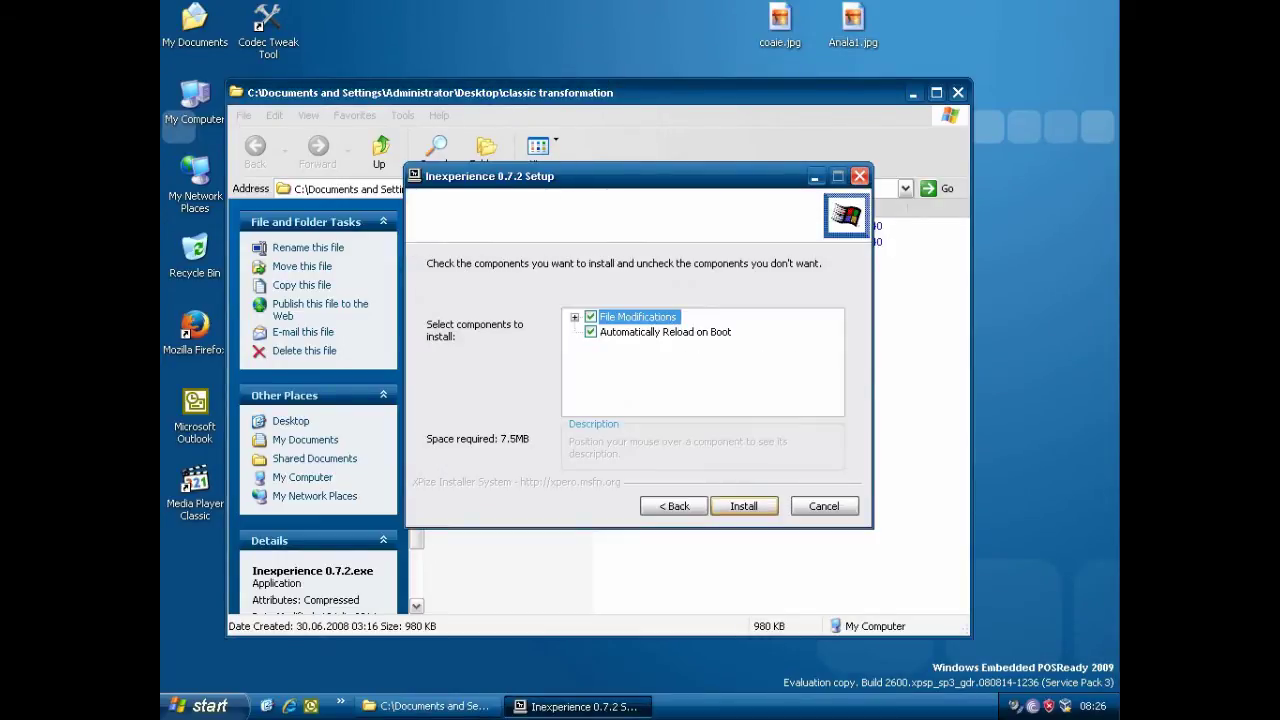
# Step: Untick Apply to Comctl32.dll under File Modifications and start the install
pyautogui.press('Right')
pyautogui.press('Down')
pyautogui.press('Down')
pyautogui.press('Down')
pyautogui.press('space')
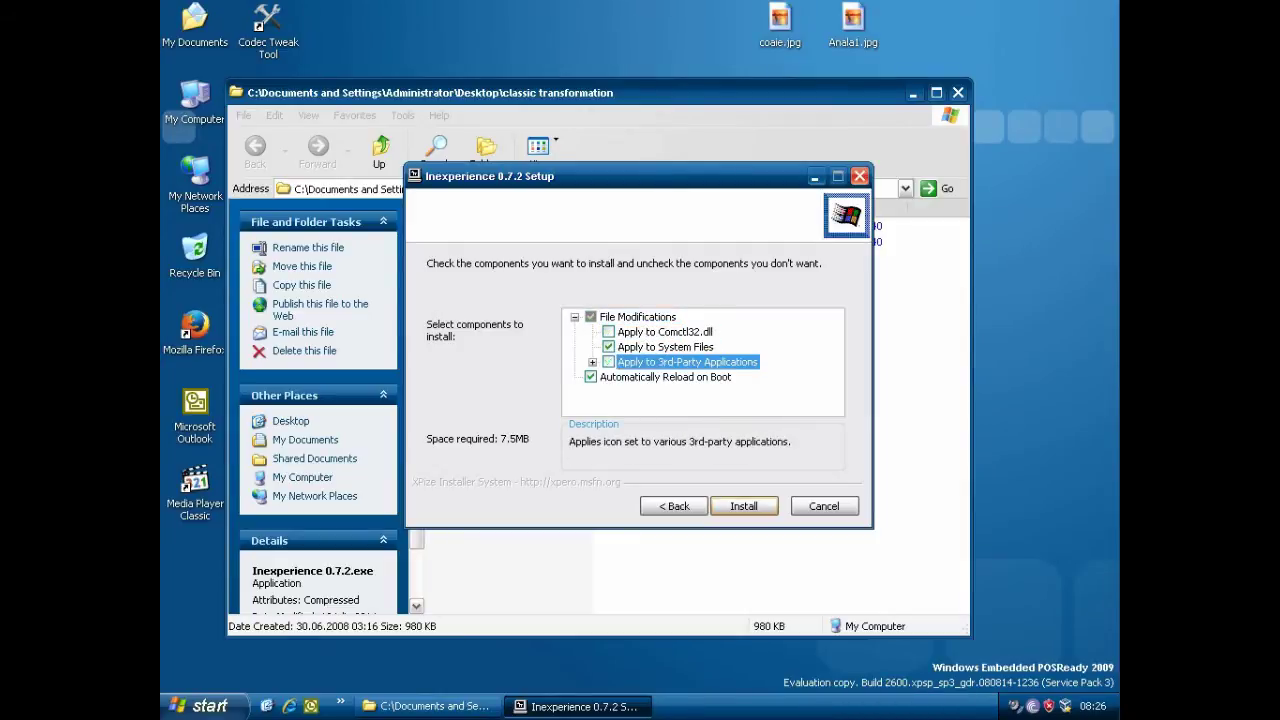
pyautogui.press('Left')
pyautogui.press('Left')
pyautogui.press('Return')
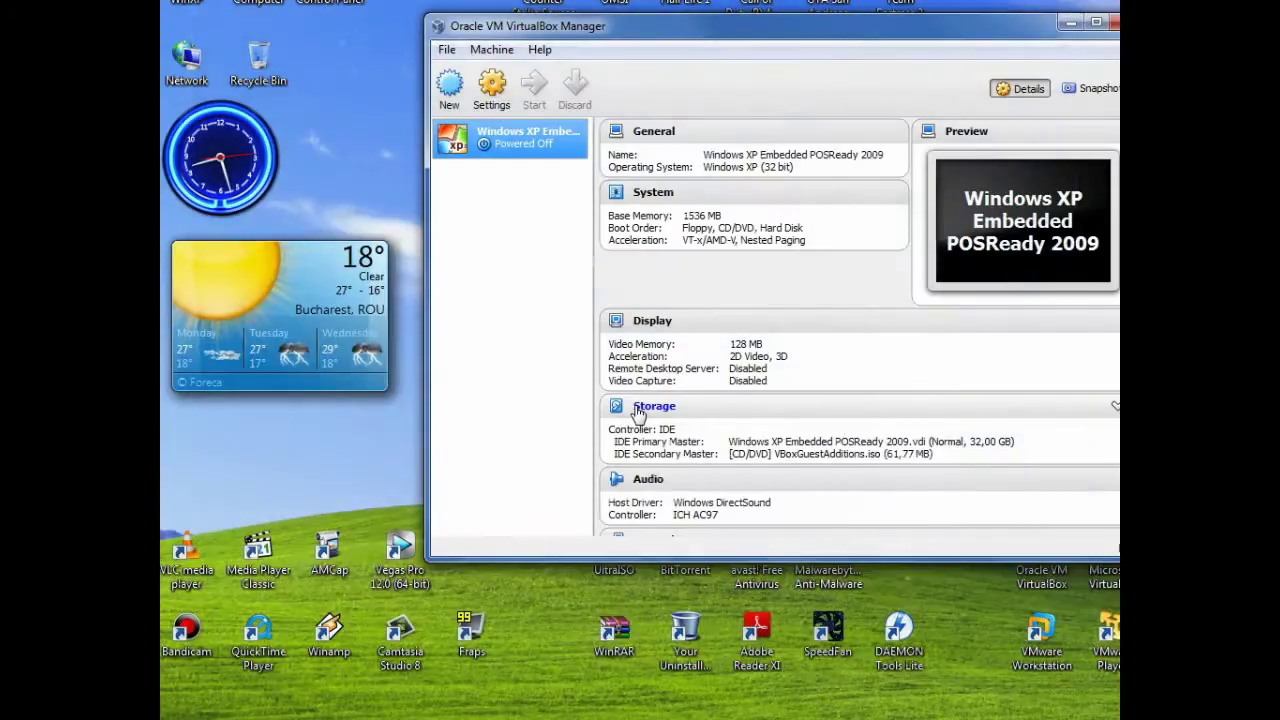
# Step: Close the VM settings dialog and boot the POSReady 2009 VM
pyautogui.click(630, 407)
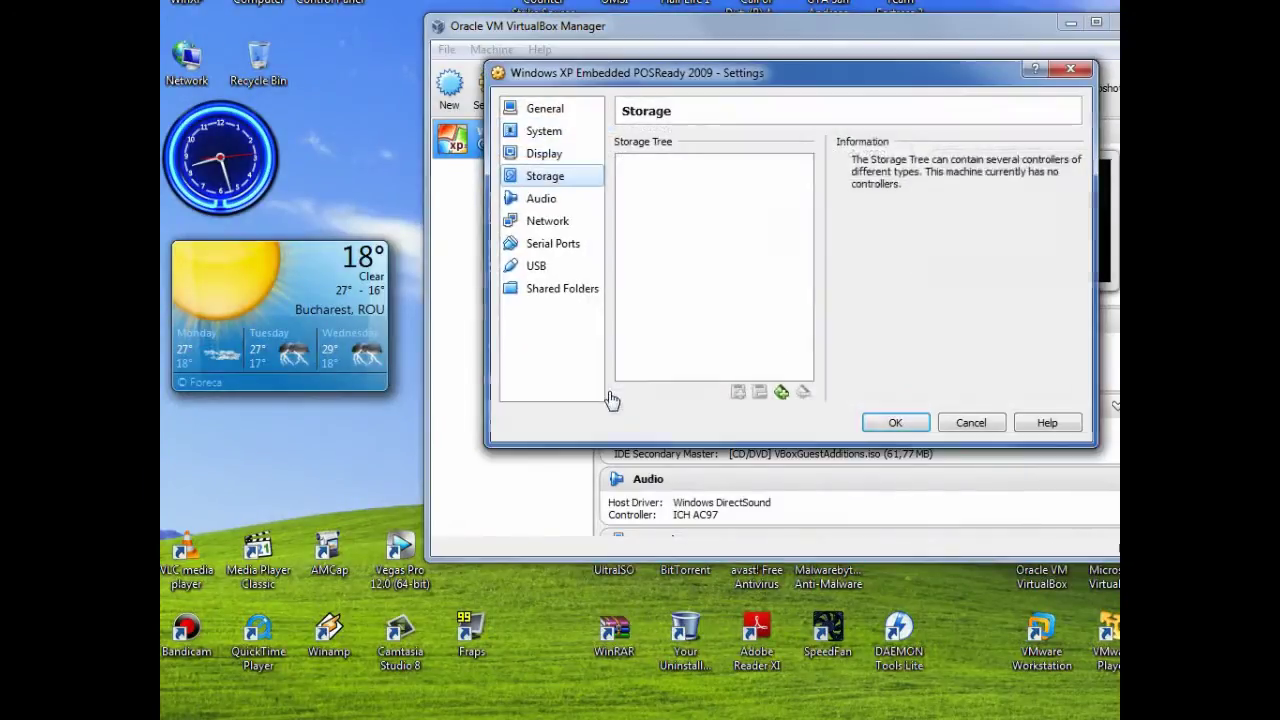
pyautogui.click(1072, 75)
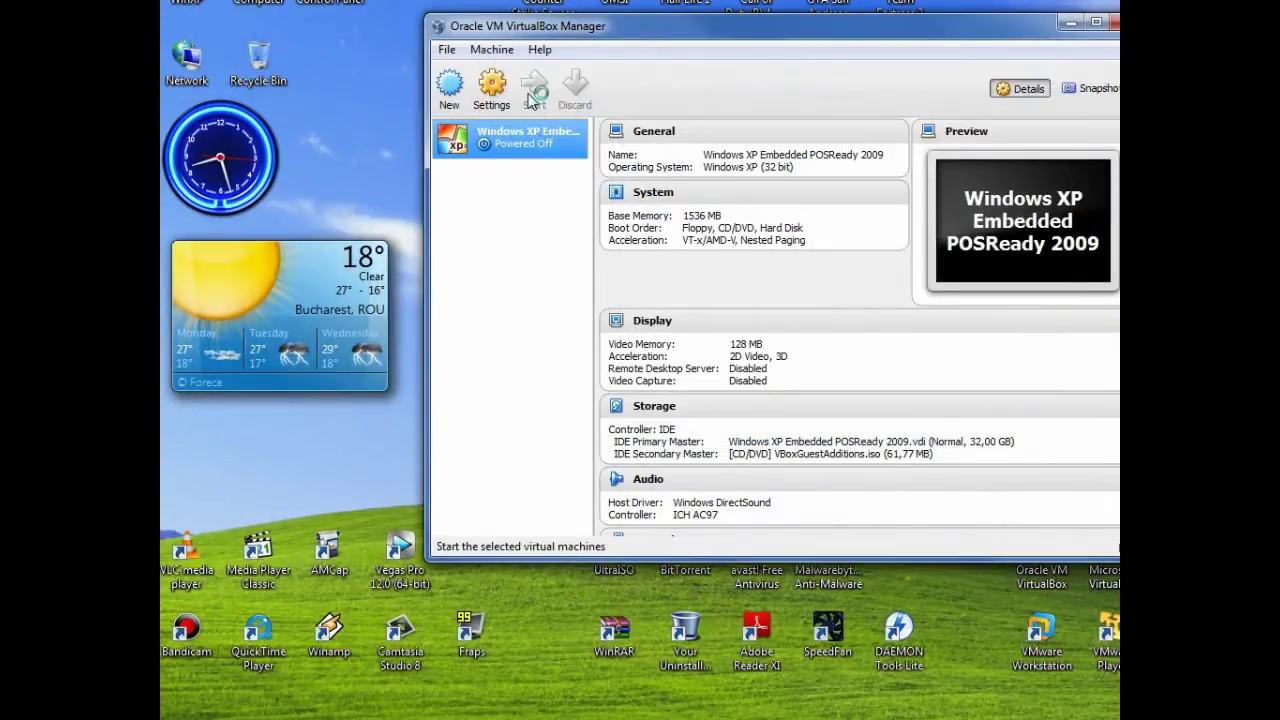
pyautogui.click(527, 90)
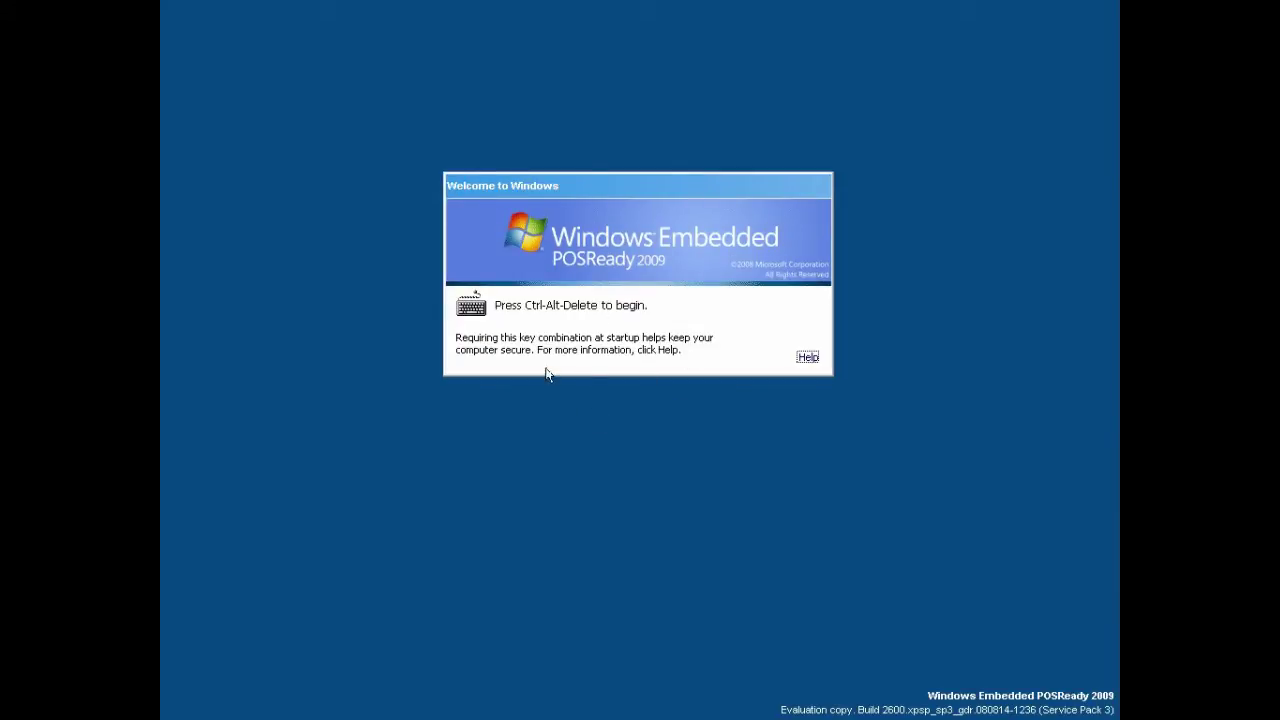
# Step: Send Ctrl+Alt+Delete to log on and dismiss the winlogon.exe error report
pyautogui.hotkey('ctrl', 'alt', 'Delete')
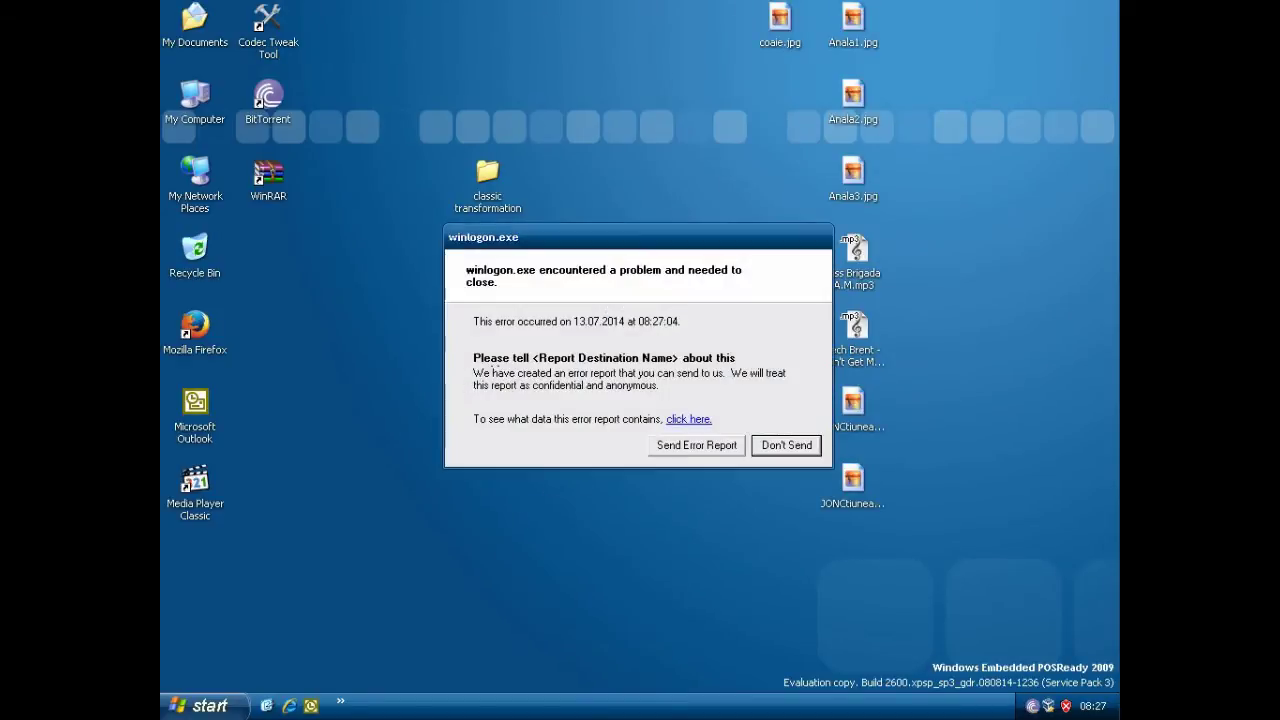
pyautogui.press('Return')
# Step: Open Display Properties and review the desktop background and screen saver settings
pyautogui.click(200, 705)
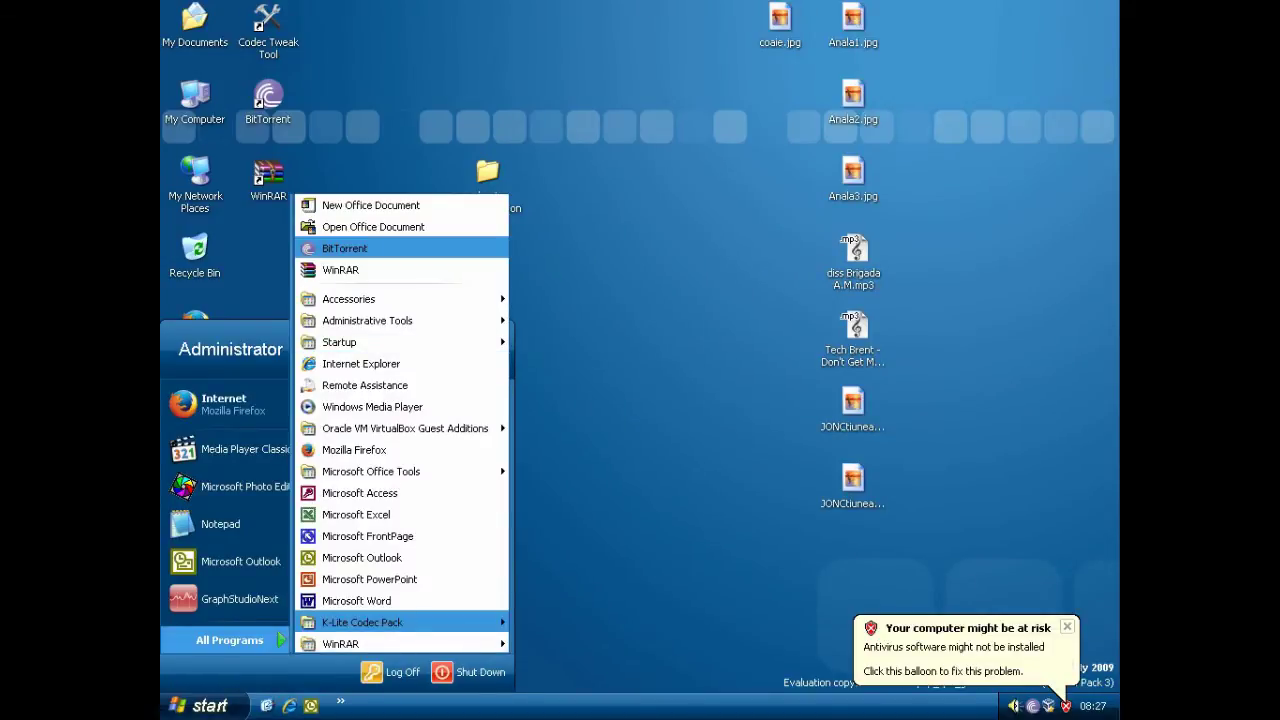
pyautogui.rightClick(623, 289)
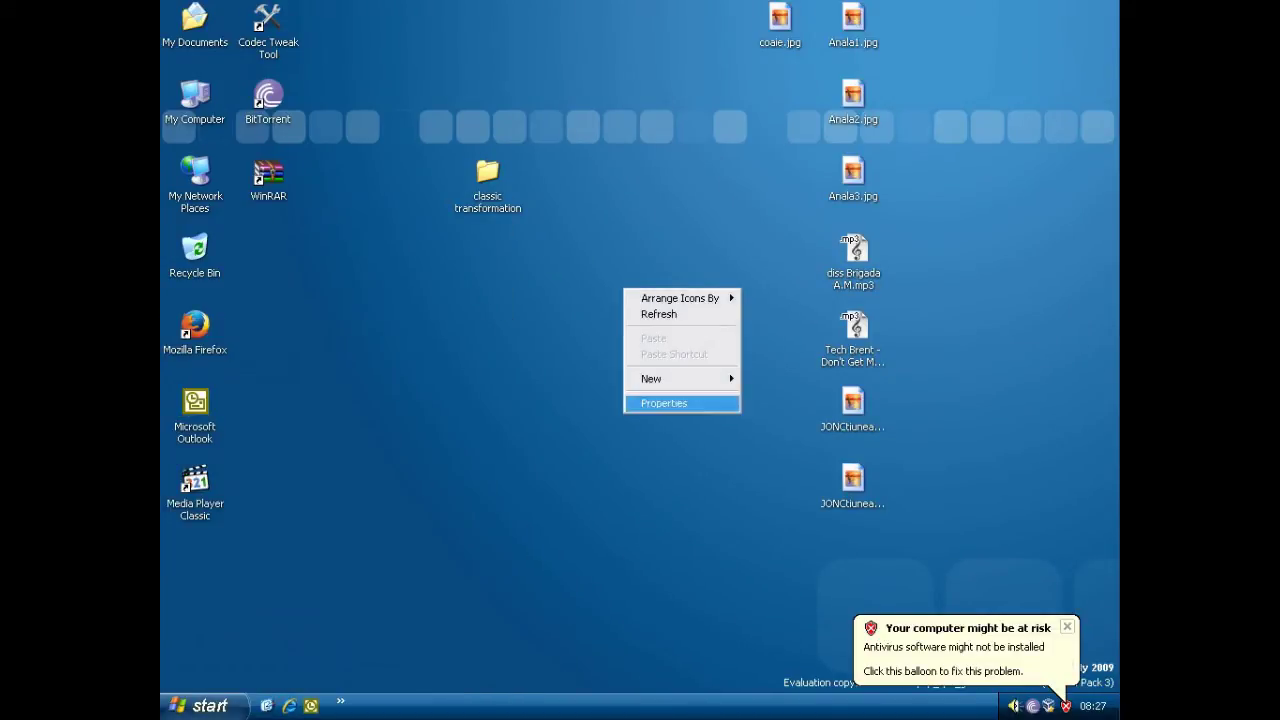
pyautogui.click(664, 403)
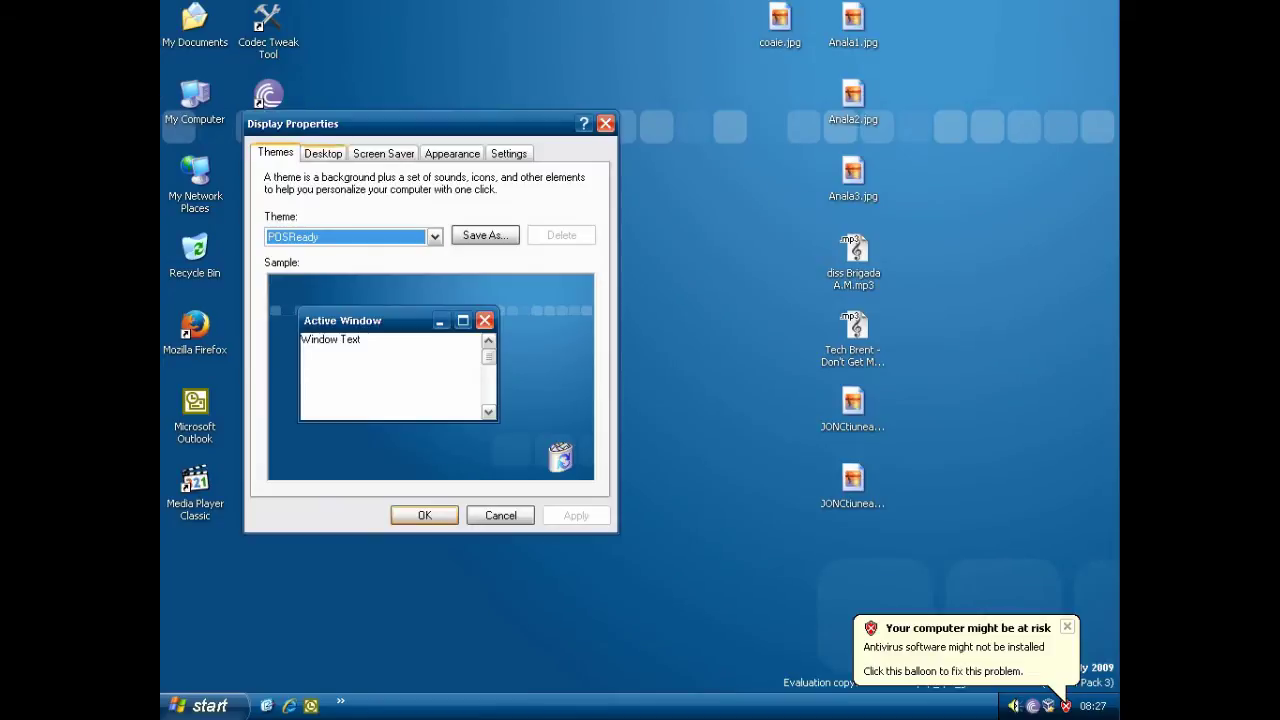
pyautogui.click(323, 153)
pyautogui.click(383, 153)
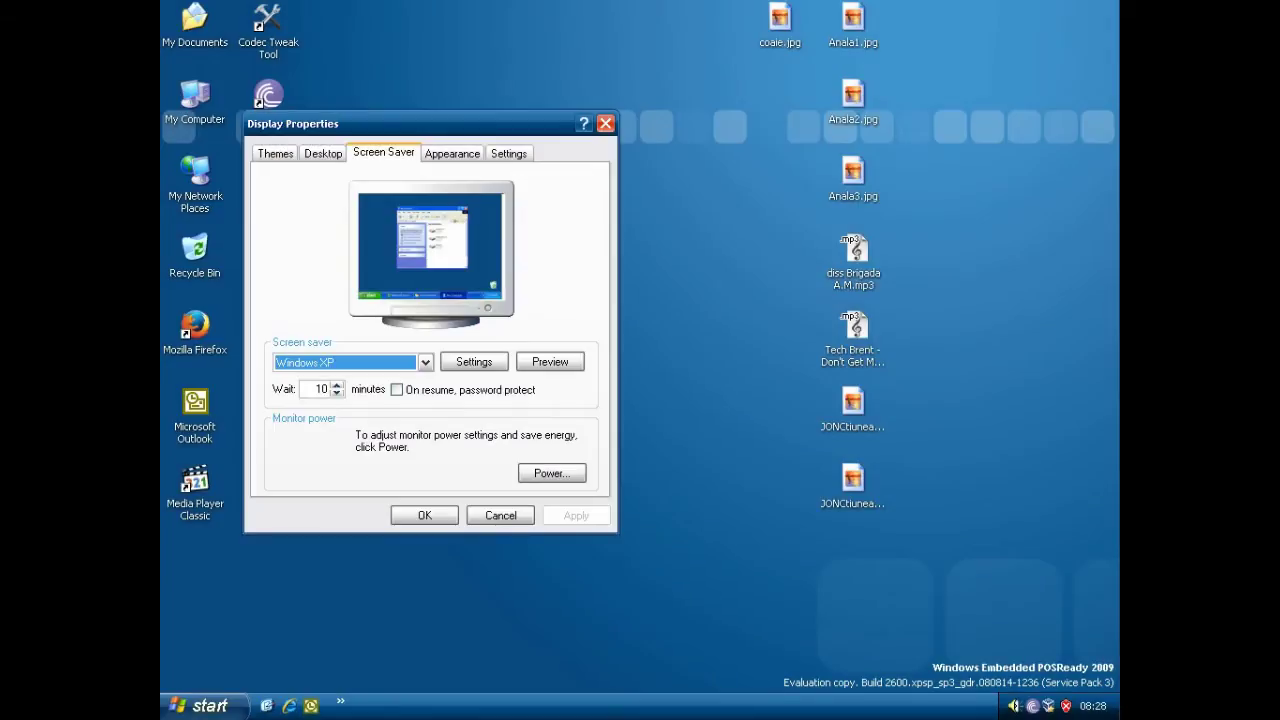
pyautogui.click(425, 362)
pyautogui.click(425, 362)
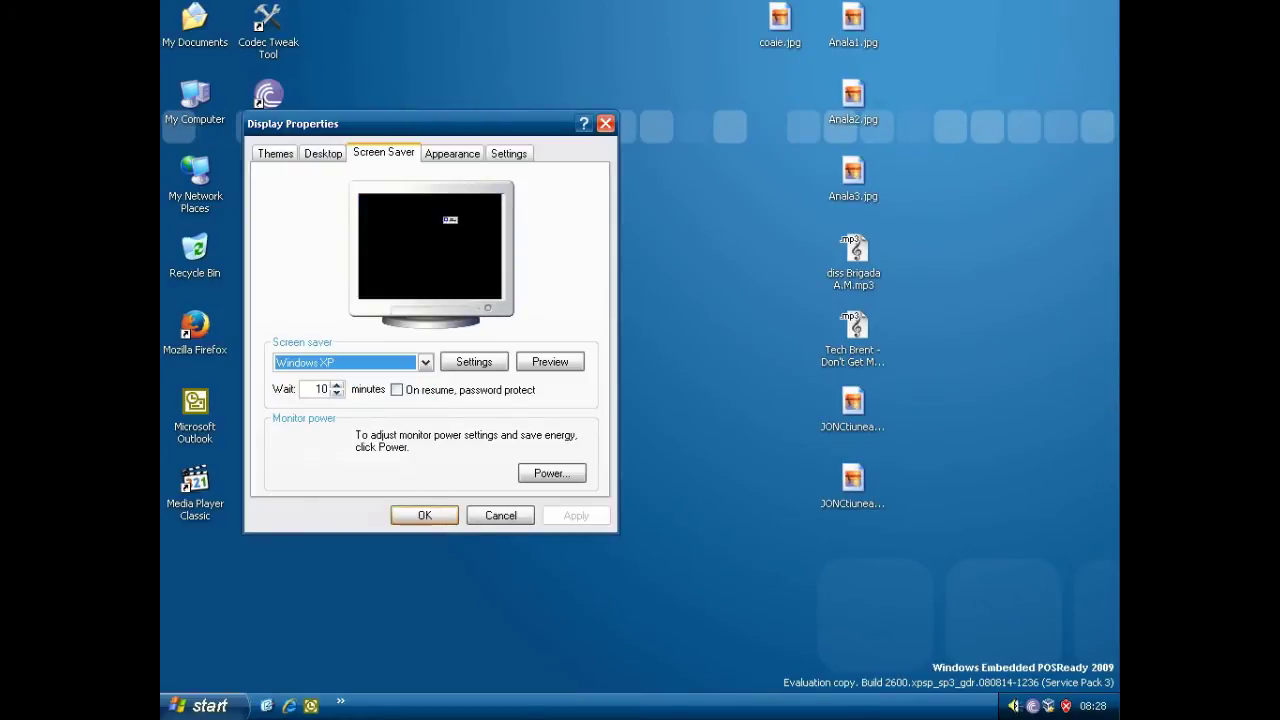
# Step: Set windows and buttons to Windows Classic style on the Appearance page and apply it
pyautogui.click(452, 153)
pyautogui.click(439, 431)
pyautogui.click(355, 445)
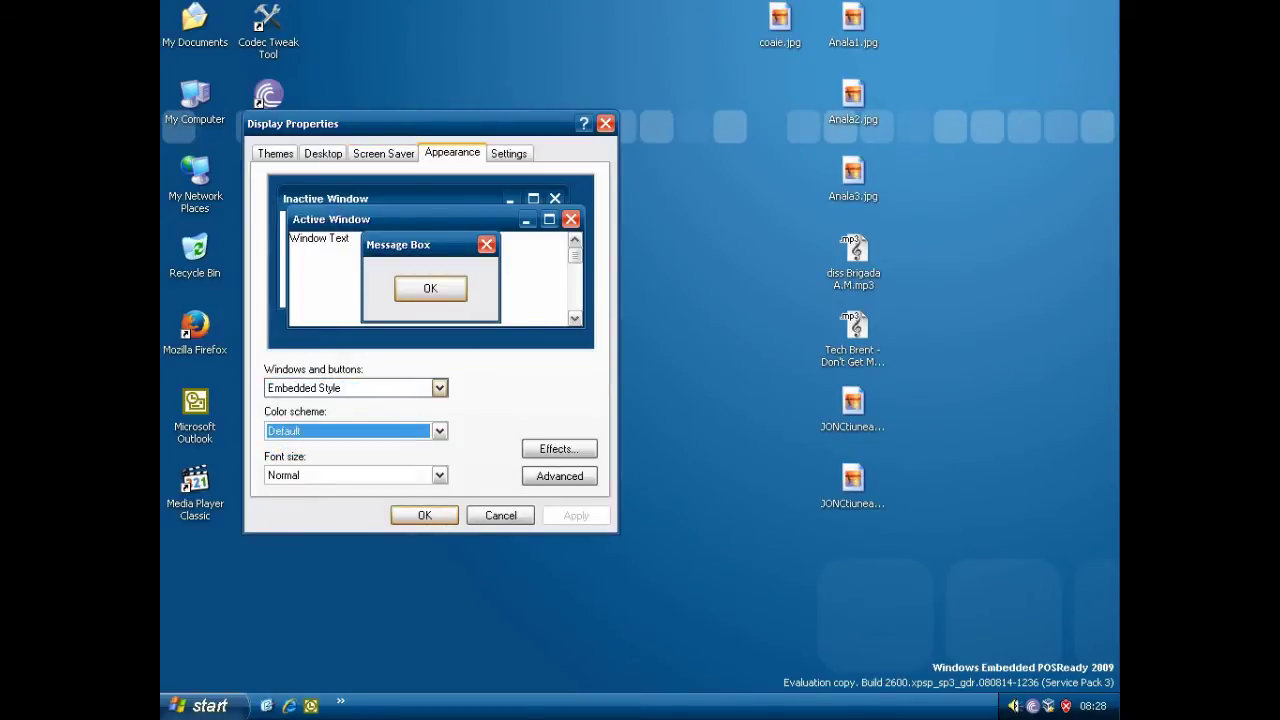
pyautogui.click(439, 388)
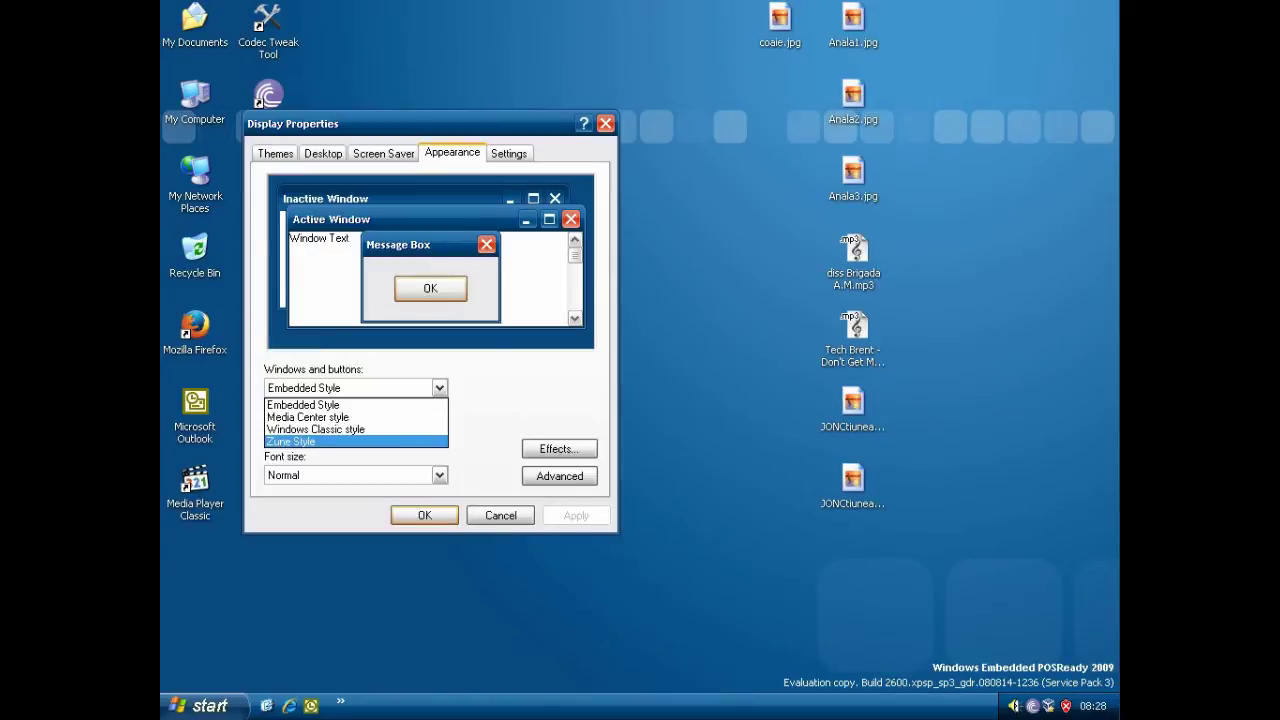
pyautogui.click(315, 429)
pyautogui.click(576, 515)
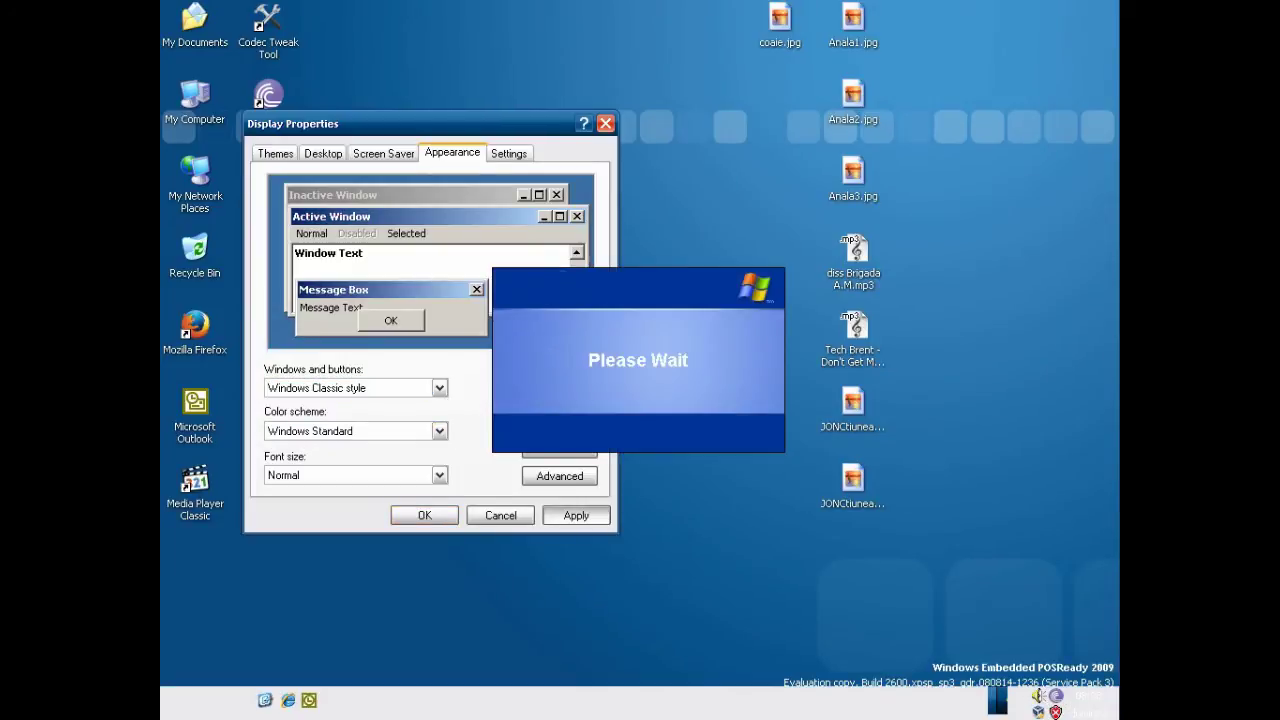
# Step: Check the new classic Start menu and taskbar, then open the Master Volume mixer
pyautogui.press('super')
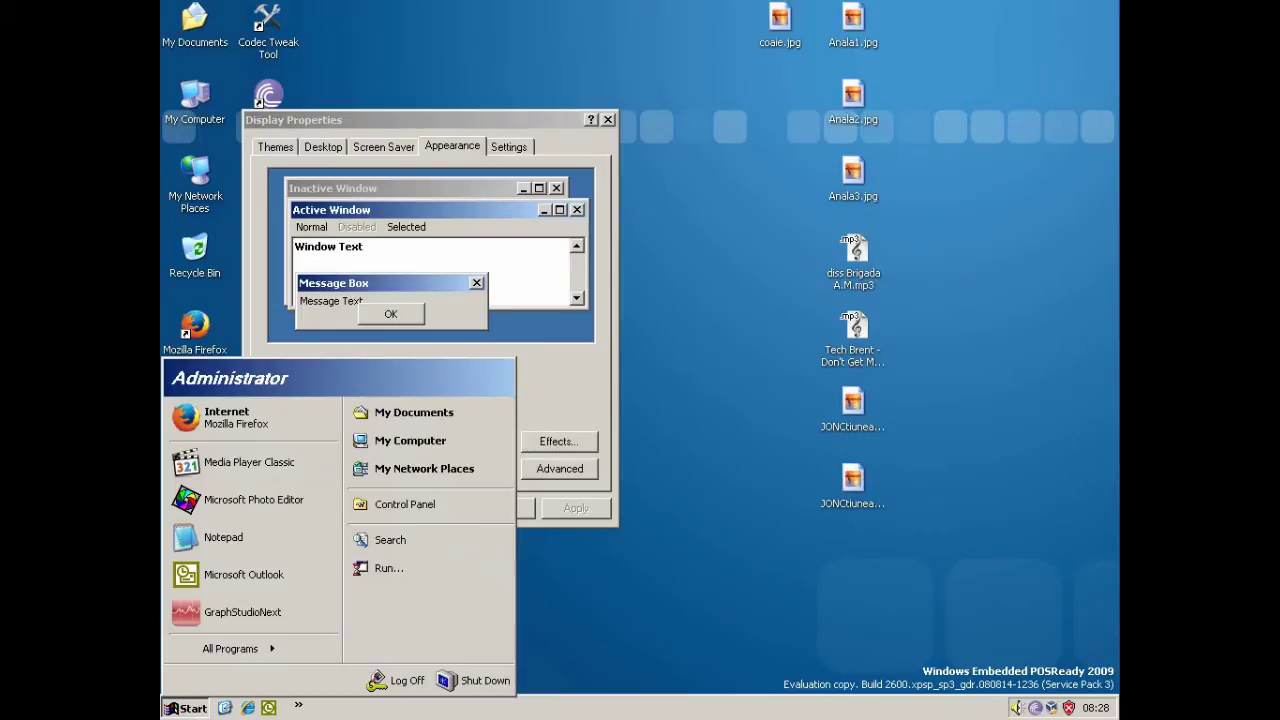
pyautogui.click(188, 707)
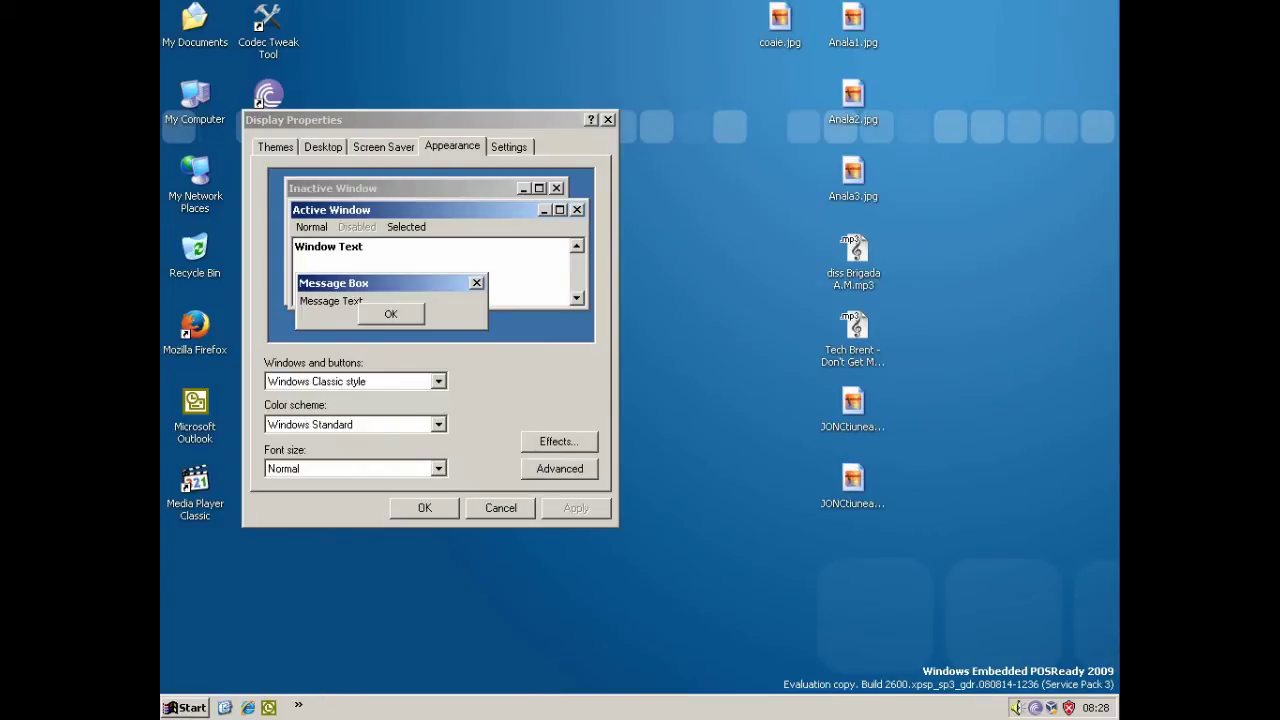
pyautogui.rightClick(586, 704)
pyautogui.press('Escape')
pyautogui.doubleClick(1016, 707)
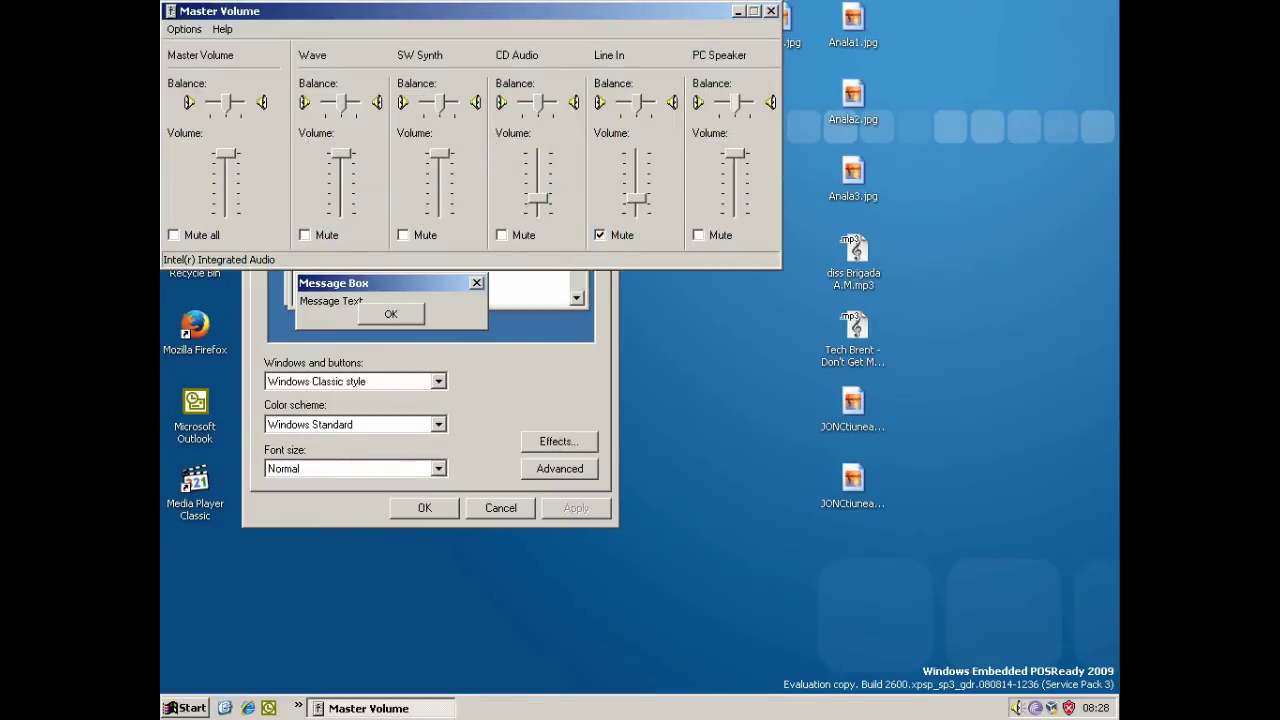
pyautogui.hotkey('alt', 'F4')
pyautogui.press('super')
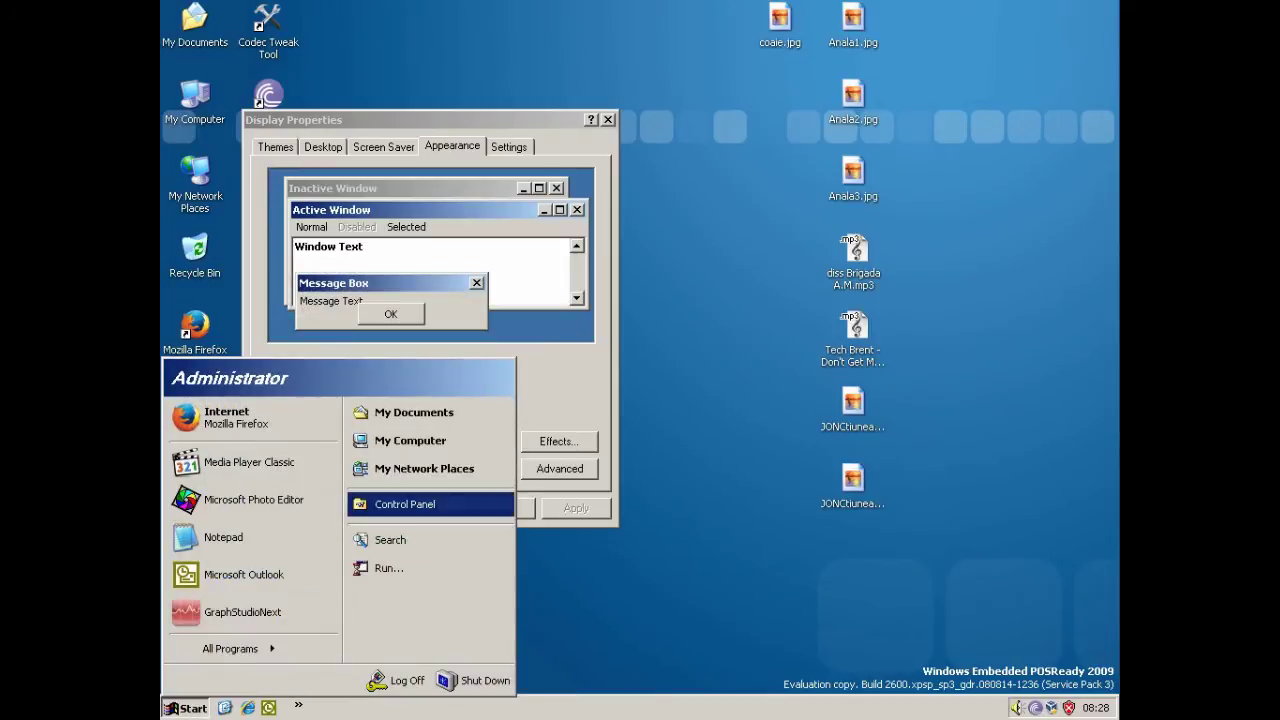
pyautogui.press('Return')
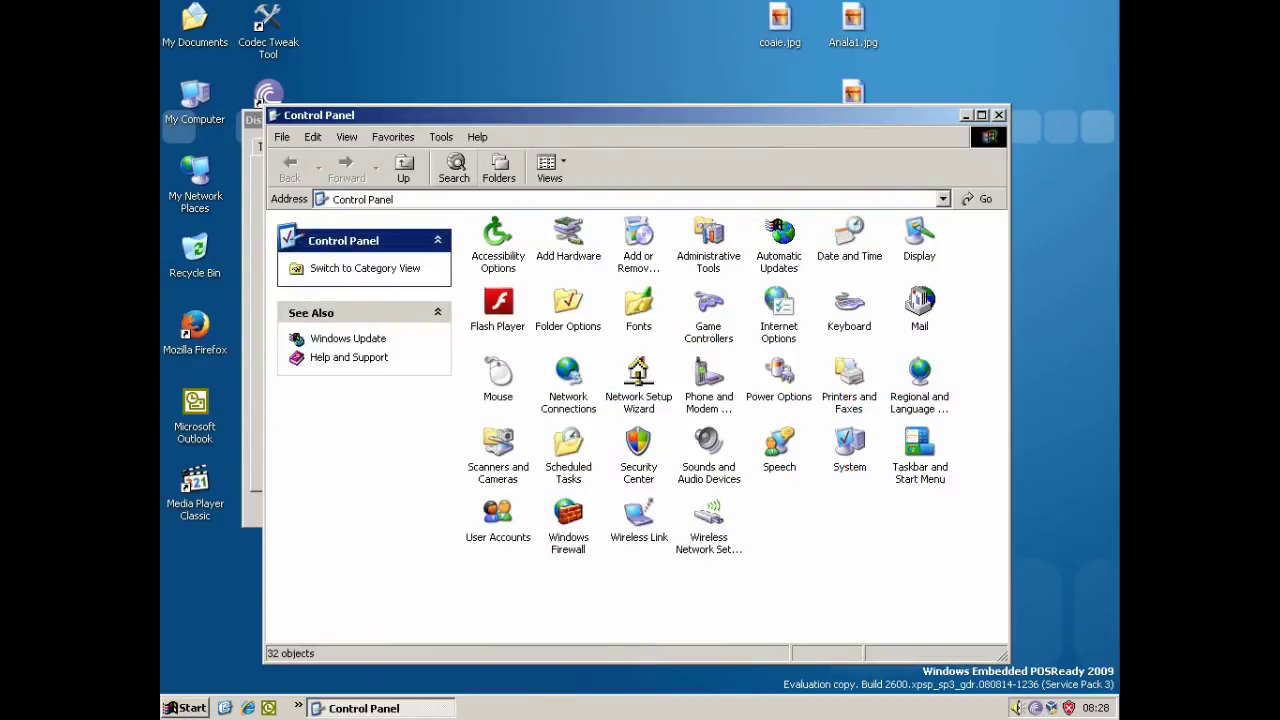
pyautogui.hotkey('alt', 'h')
pyautogui.press('Up')
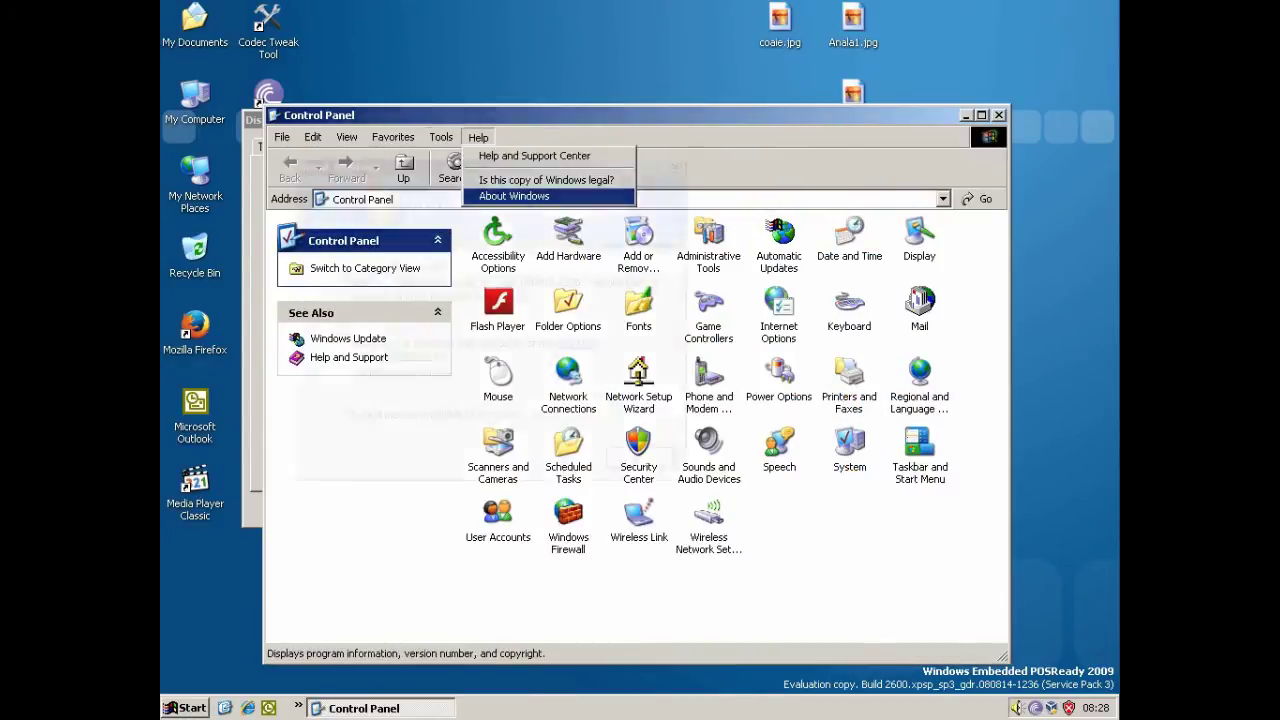
pyautogui.press('Return')
pyautogui.press('Return')
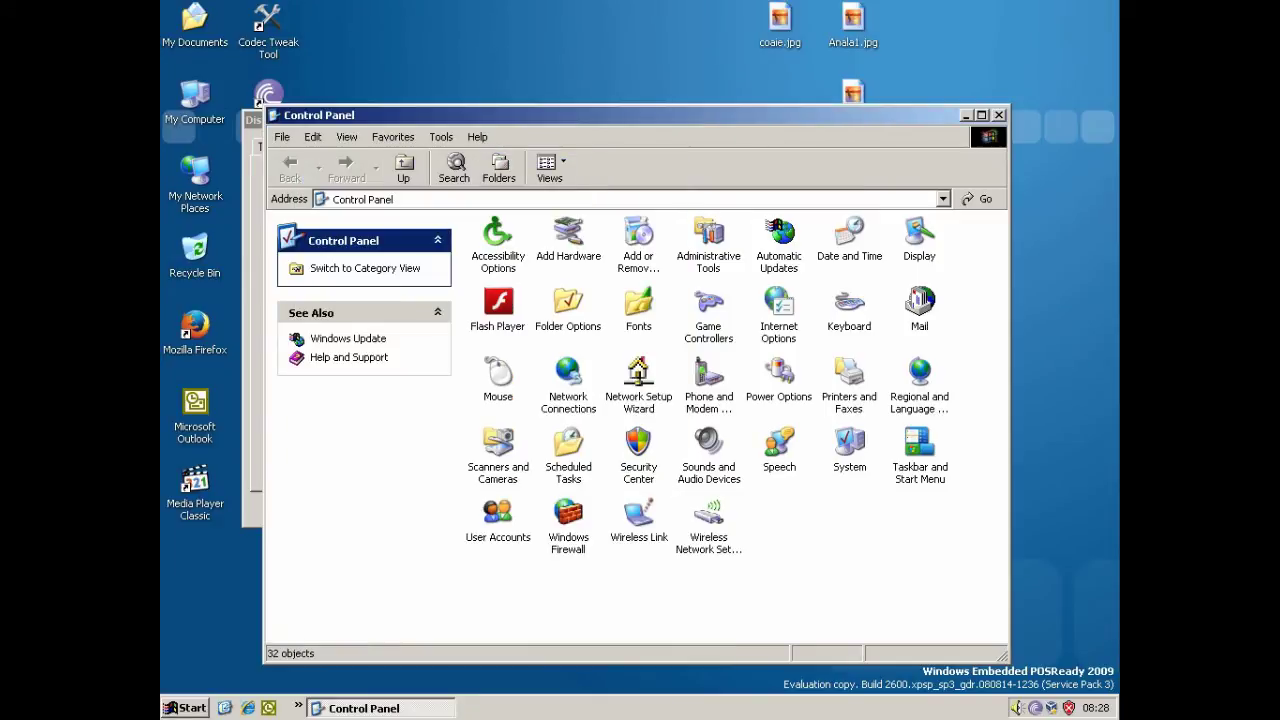
pyautogui.hotkey('alt', 'space')
pyautogui.press('x')
pyautogui.hotkey('alt', 'space')
pyautogui.press('r')
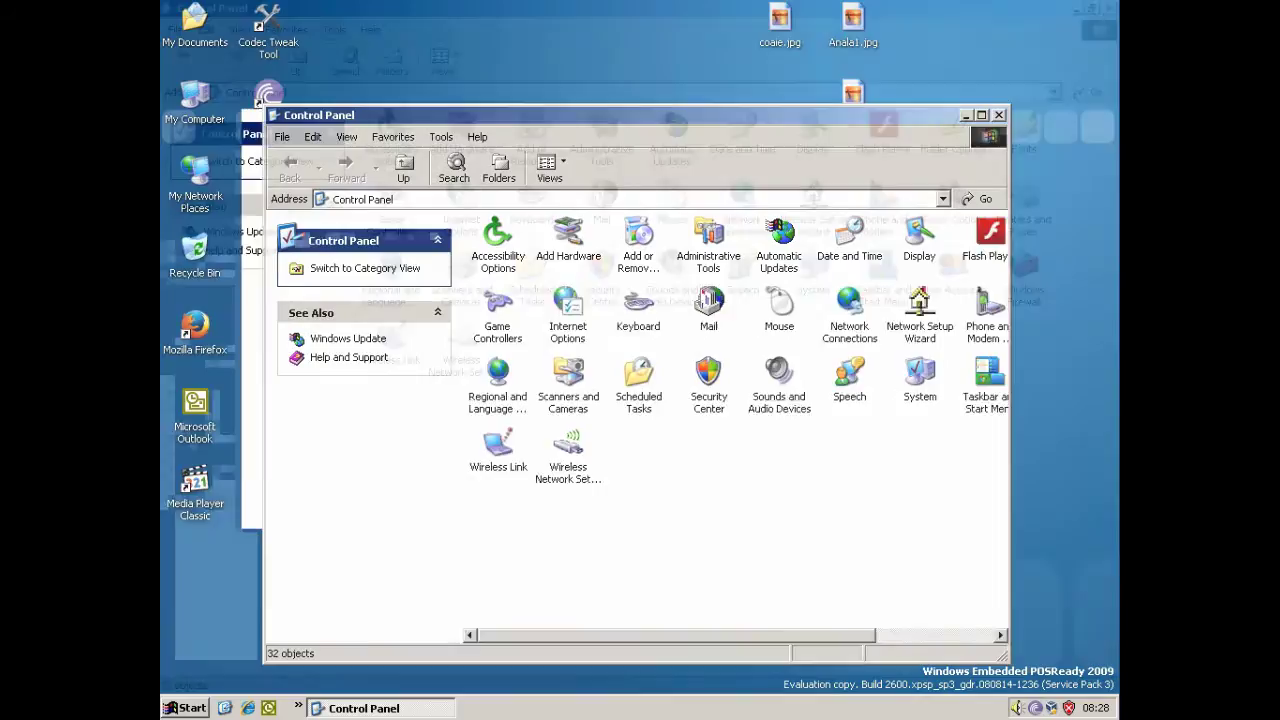
pyautogui.press('super+e')
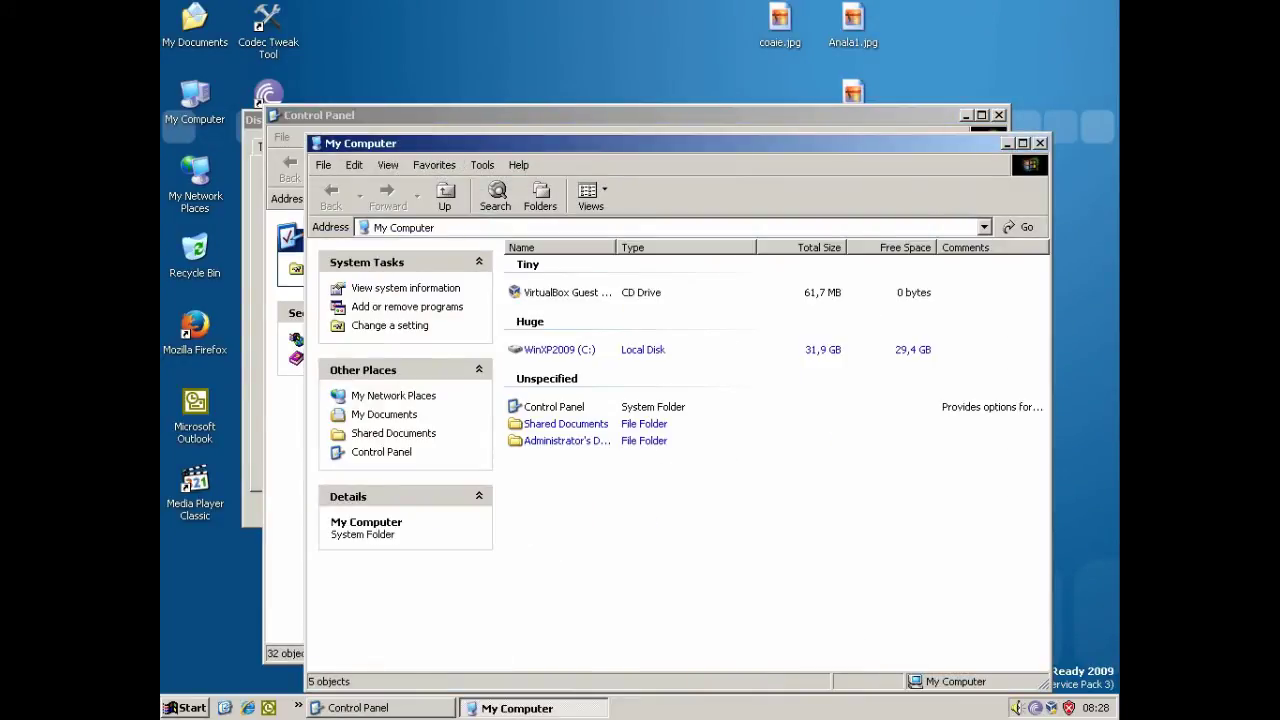
pyautogui.hotkey('alt', 'h')
pyautogui.press('Up')
pyautogui.press('Escape')
pyautogui.press('Escape')
pyautogui.hotkey('alt', 'F4')
pyautogui.hotkey('alt', 'space')
pyautogui.press('m')
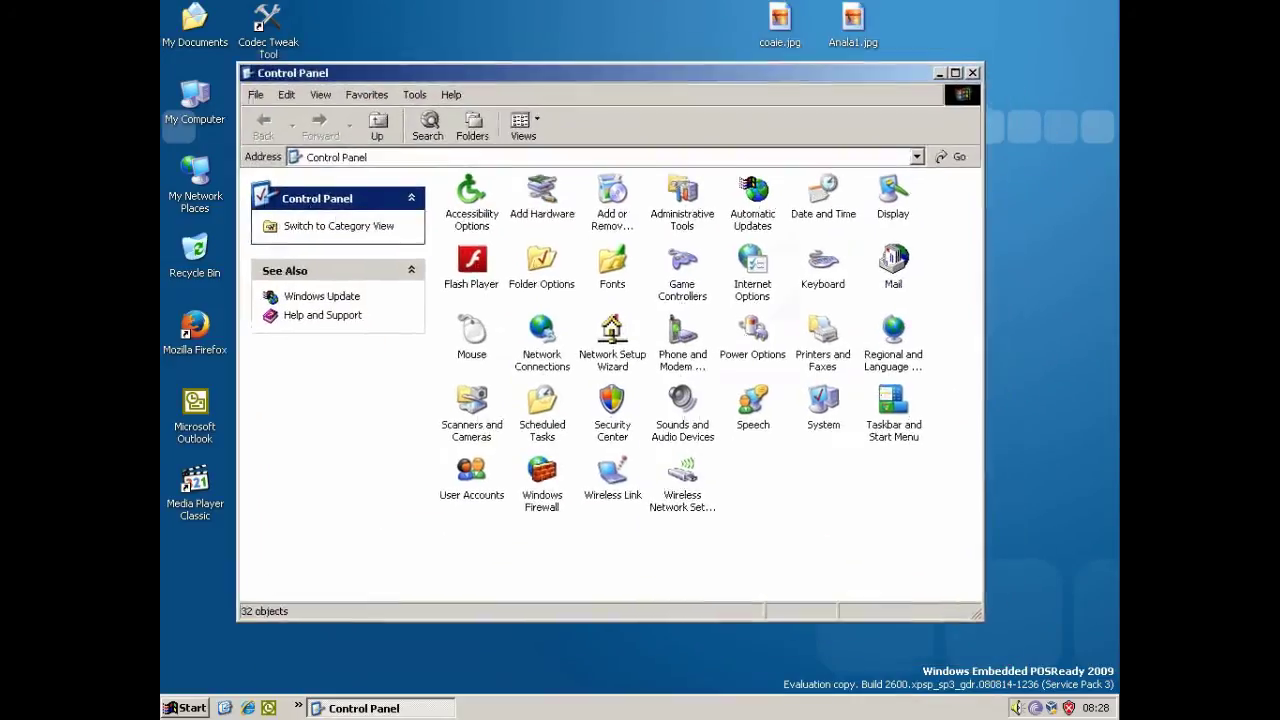
pyautogui.press('Up')
pyautogui.press('Left')
pyautogui.press('Return')
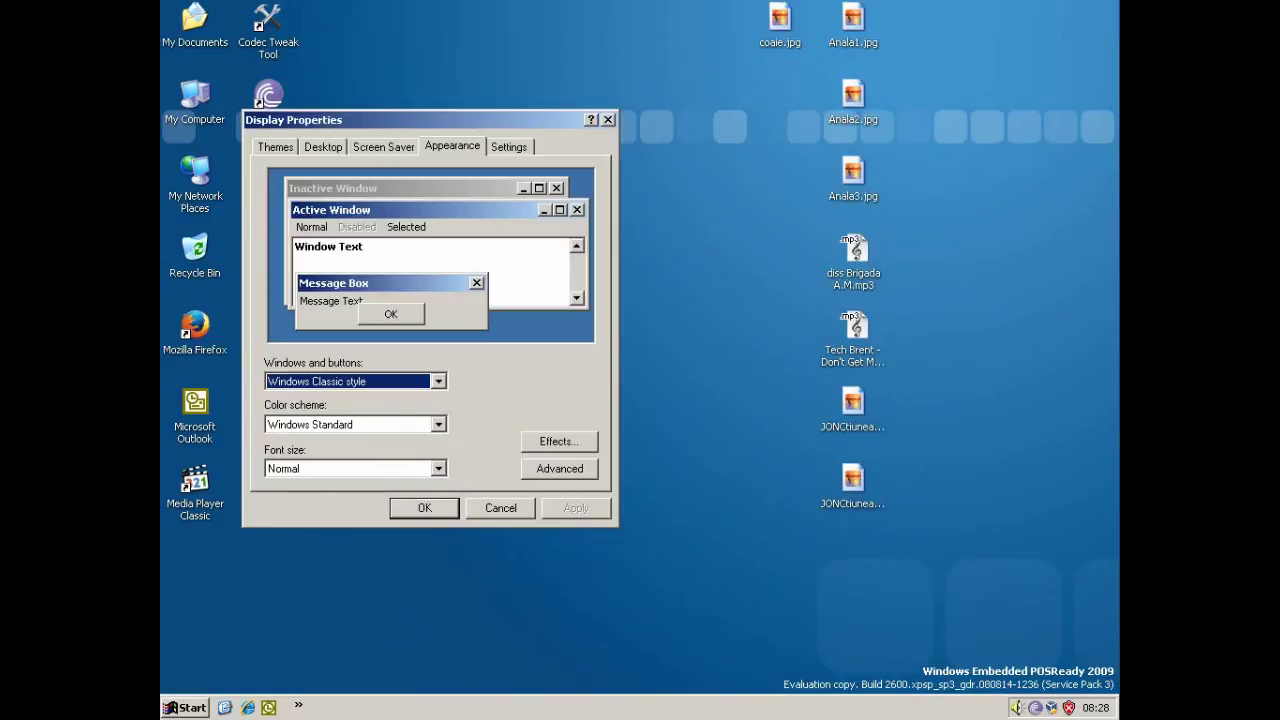
pyautogui.rightClick(442, 706)
pyautogui.press('Escape')
pyautogui.click(188, 707)
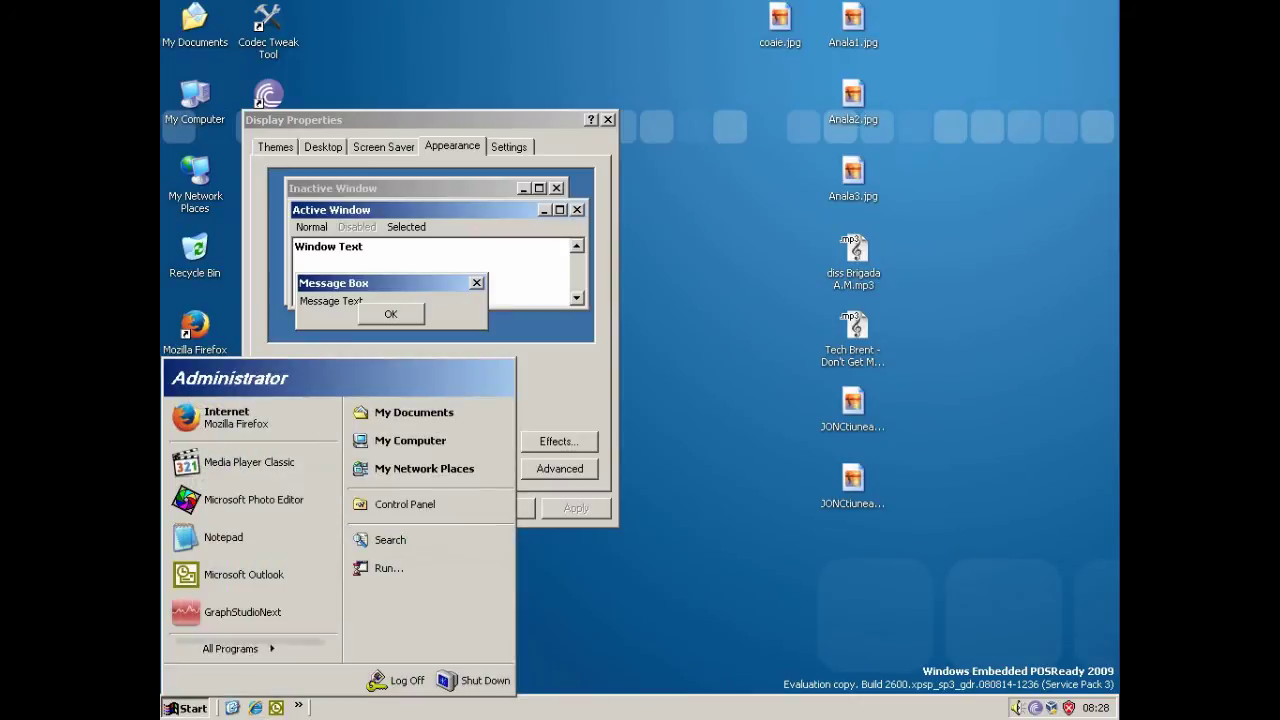
pyautogui.rightClick(540, 706)
pyautogui.click(572, 694)
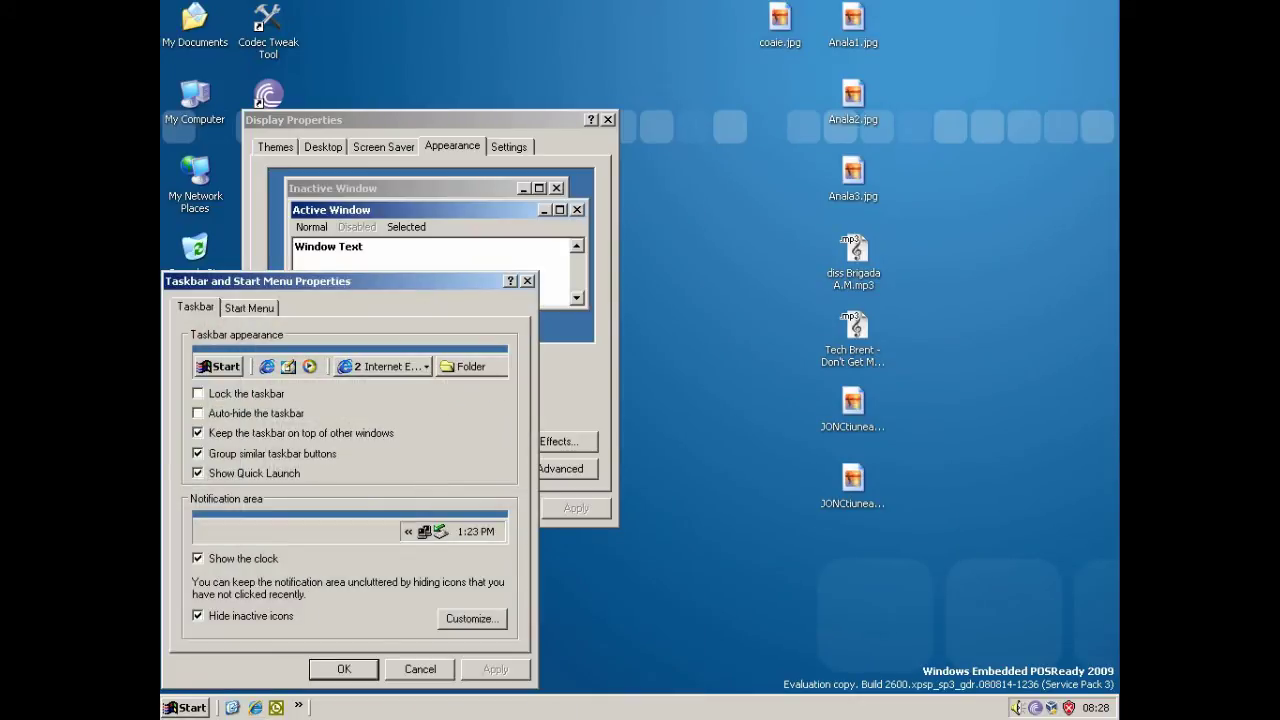
pyautogui.hotkey('ctrl', 'Tab')
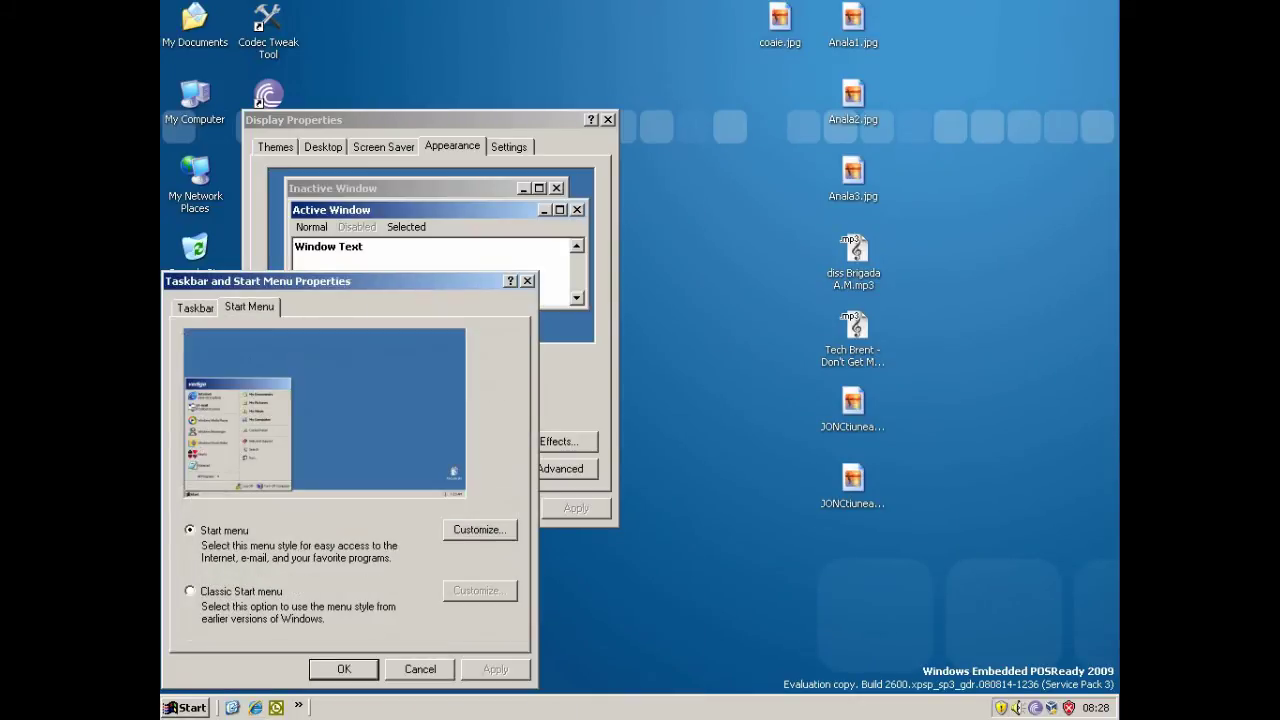
pyautogui.hotkey('alt', 'm')
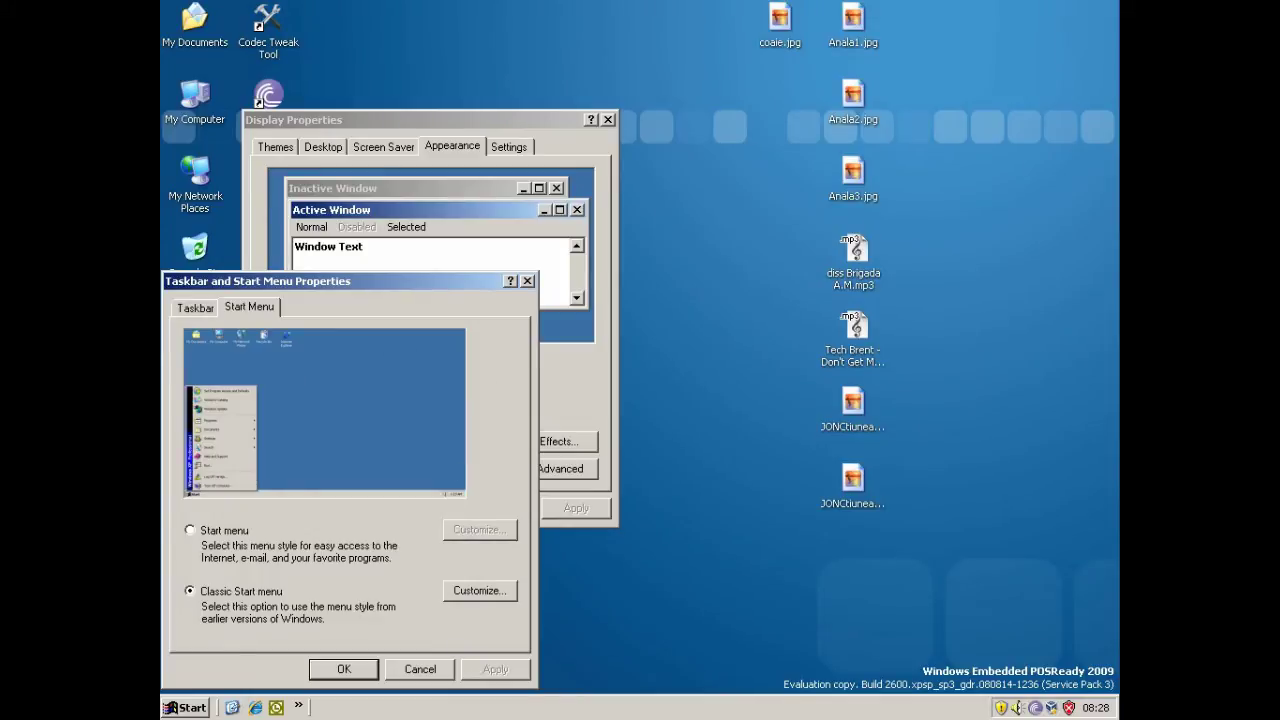
pyautogui.click(185, 707)
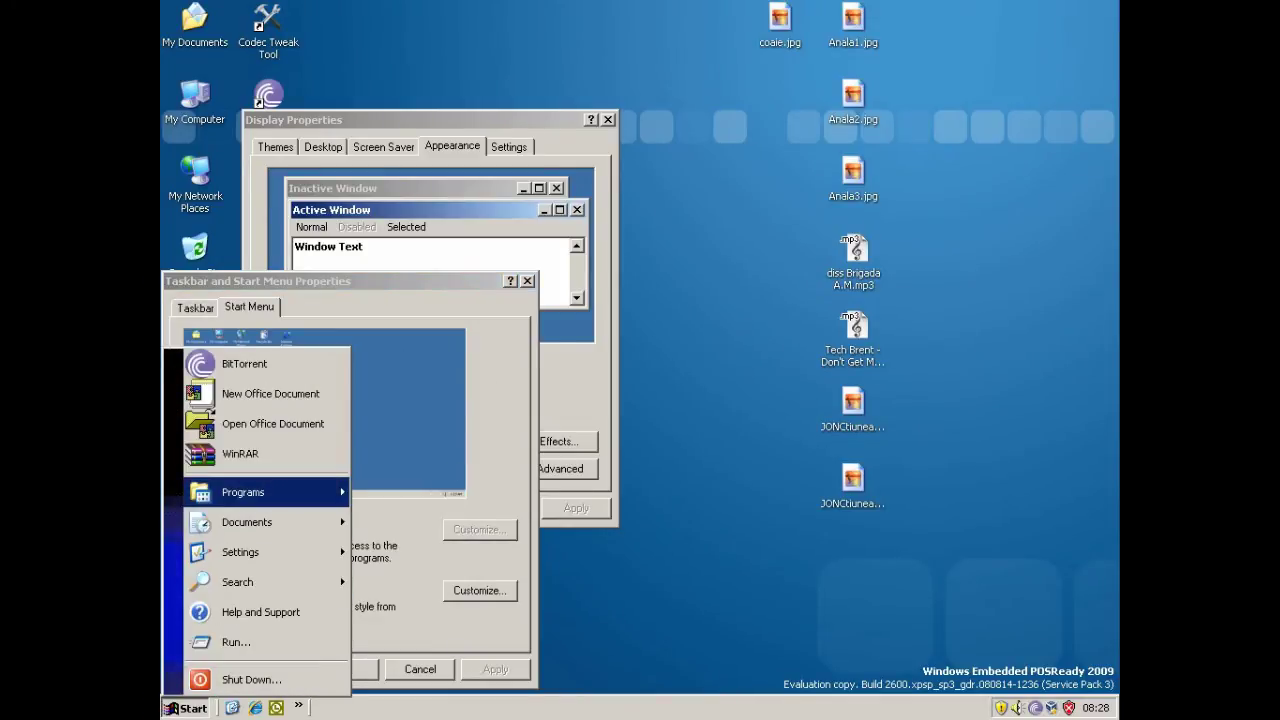
pyautogui.moveTo(410, 366); pyautogui.dragTo(410, 470)
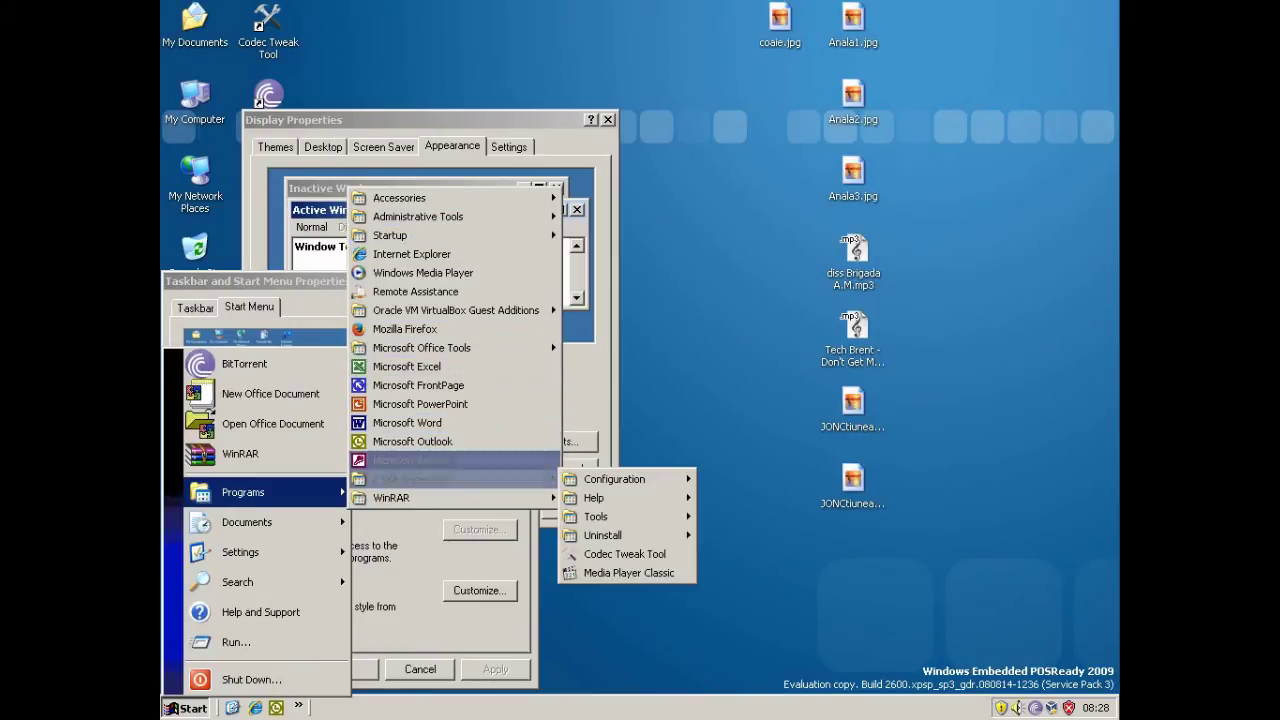
pyautogui.press('Escape')
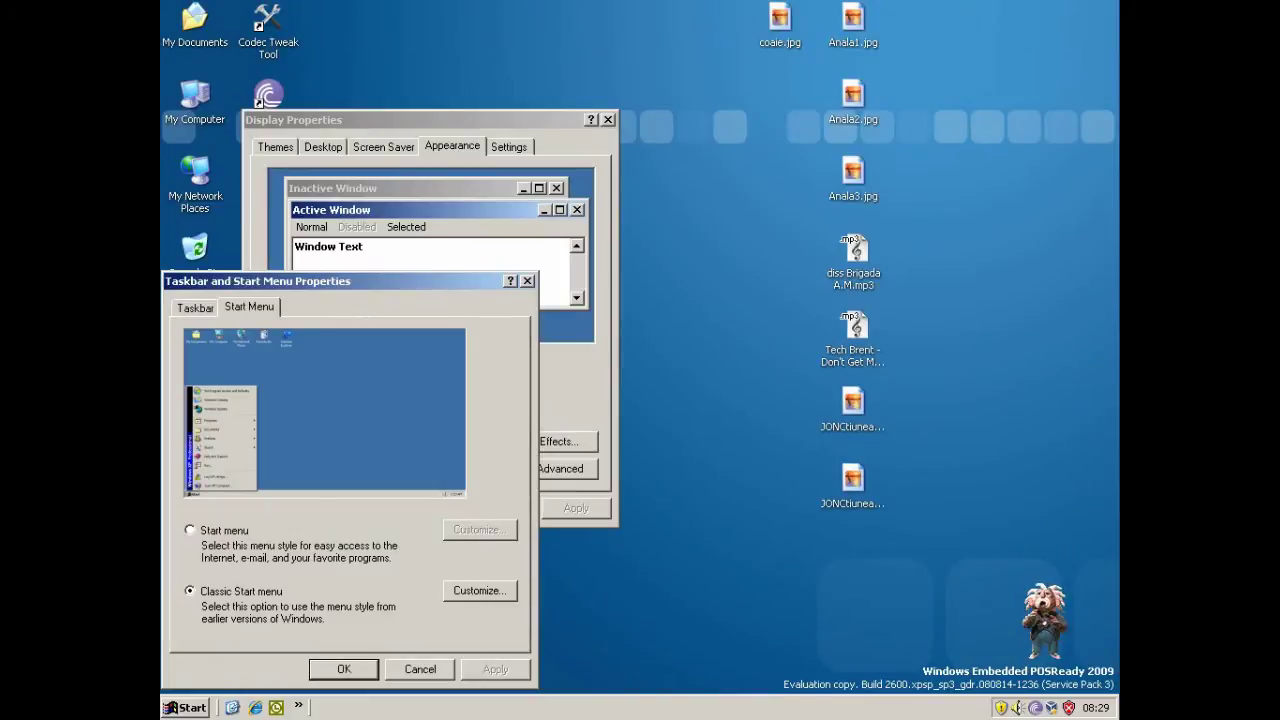
pyautogui.press('super')
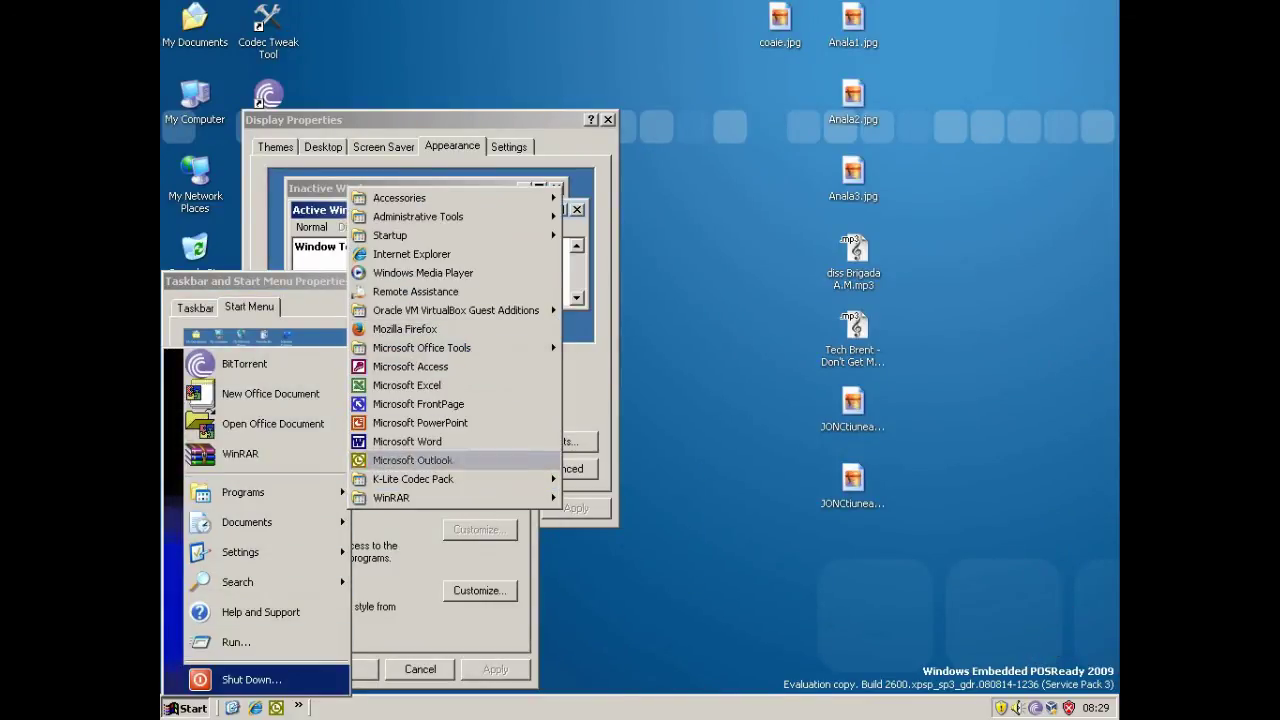
pyautogui.press('Escape')
pyautogui.hotkey('shift', 'F10')
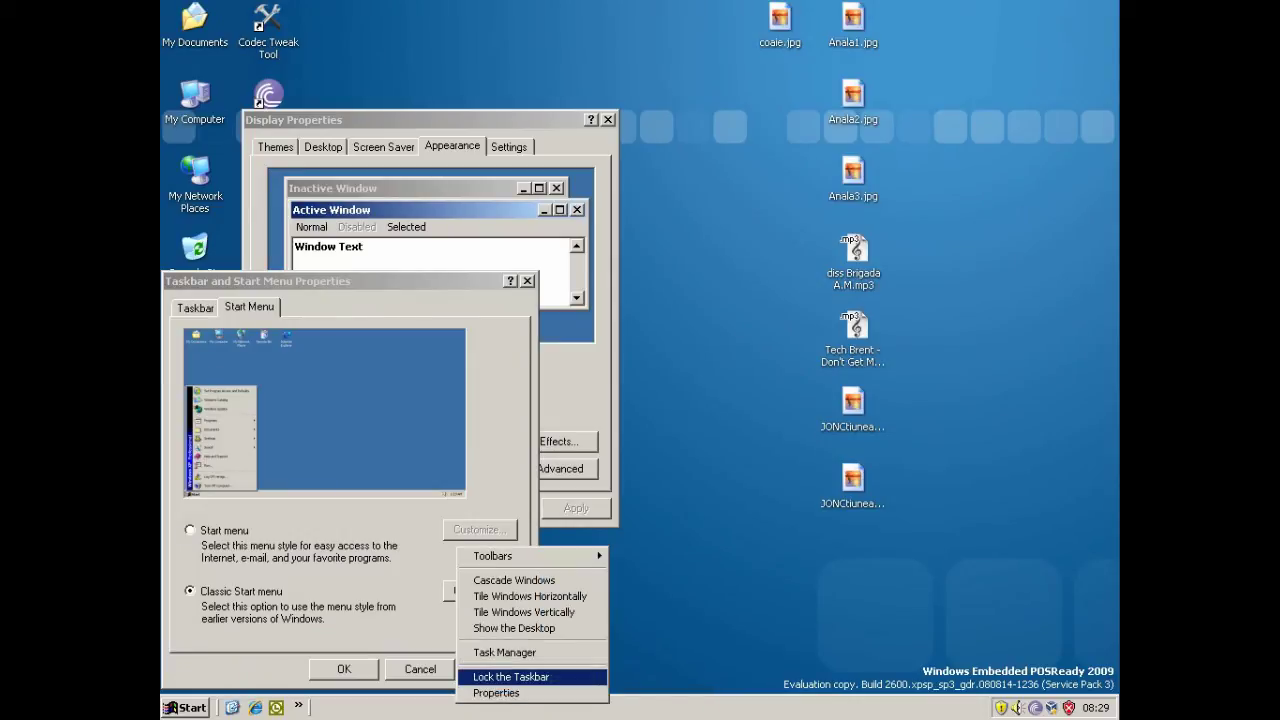
pyautogui.press('Escape')
pyautogui.hotkey('alt', 'Tab')
pyautogui.hotkey('alt', 's')
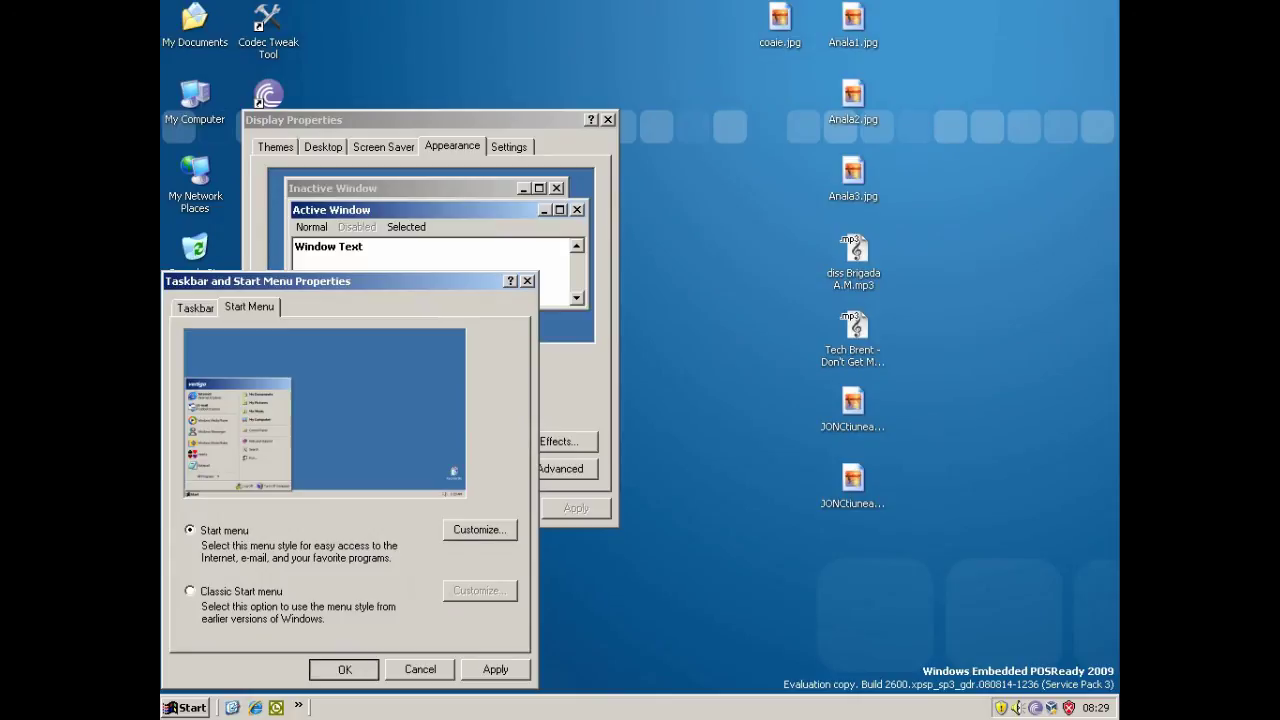
pyautogui.press('Return')
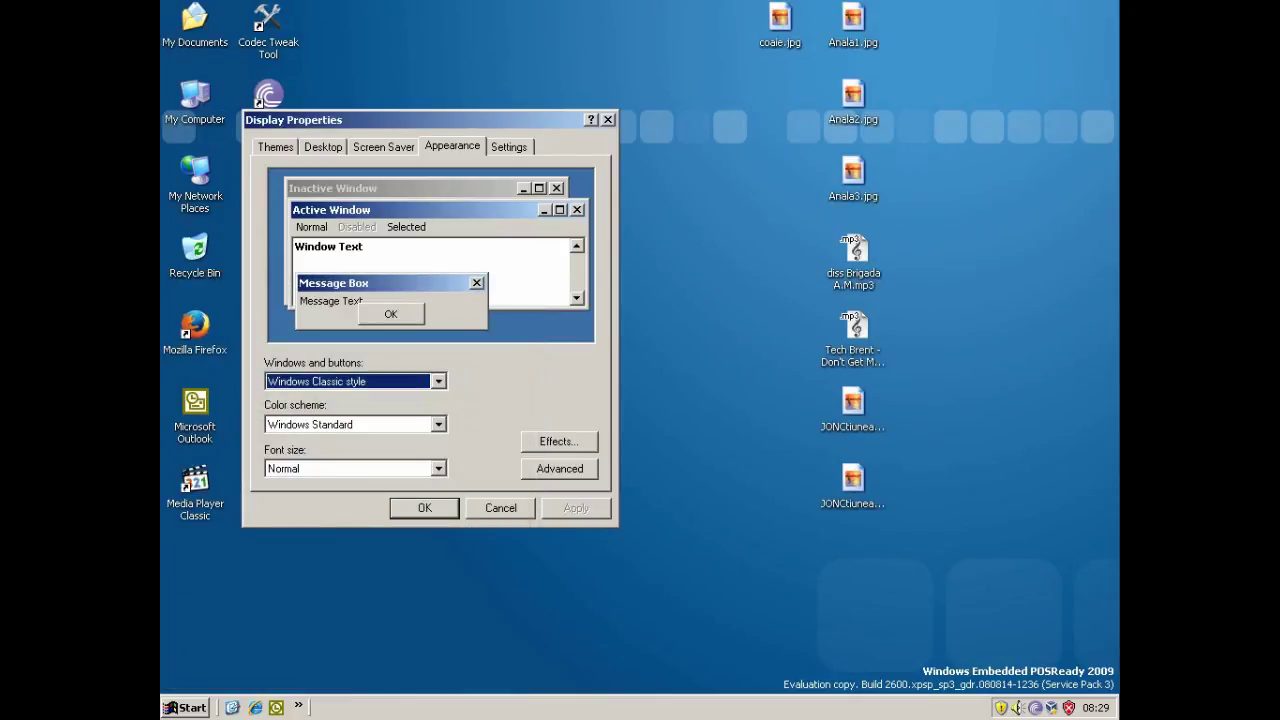
# Step: Dismiss the colour scheme list, then briefly open and close the My Computer window
pyautogui.press('Tab')
pyautogui.hotkey('alt', 'Down')
pyautogui.press('Escape')
pyautogui.press('super+e')
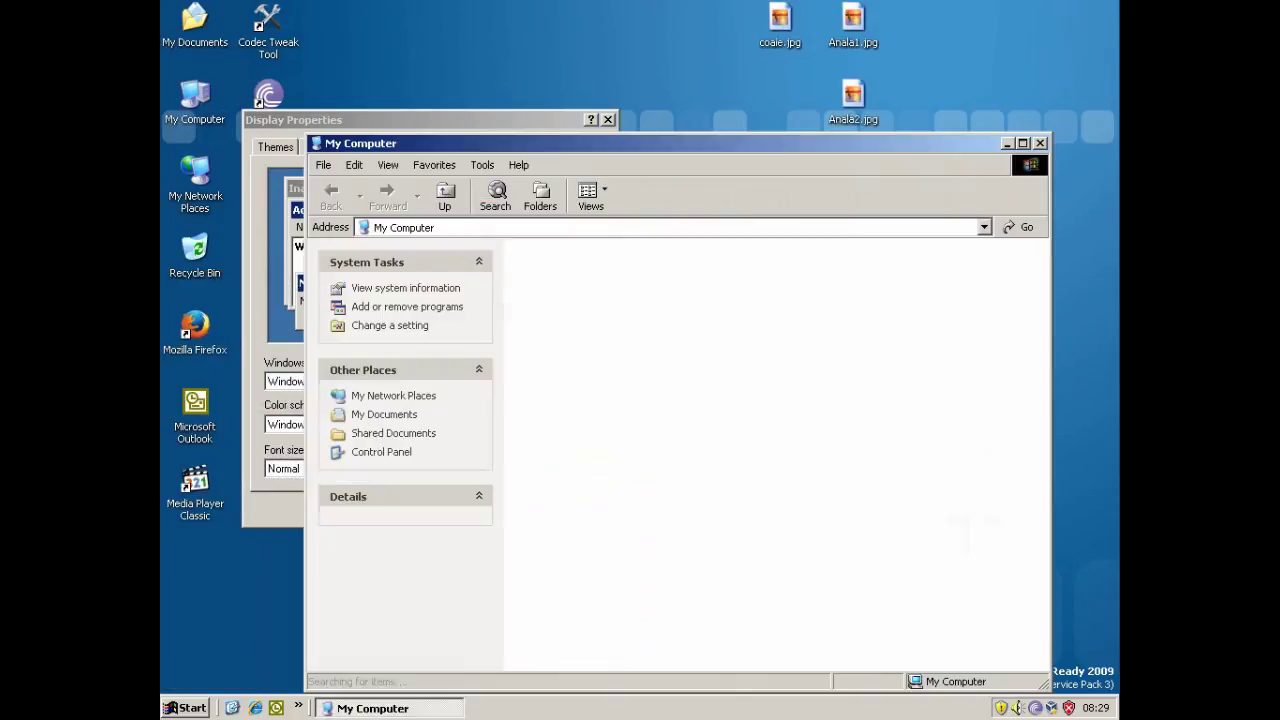
pyautogui.hotkey('alt', 'F4')
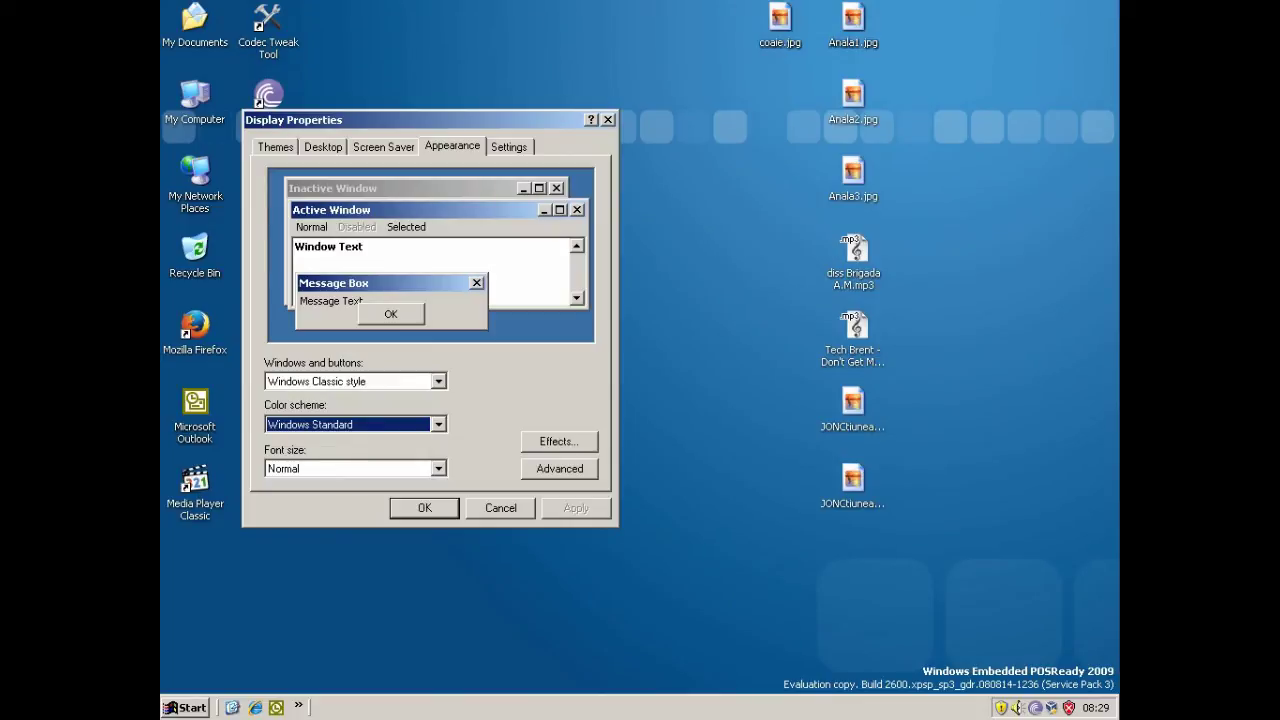
# Step: Glance at the date and time settings and the Themes page, then close Display Properties
pyautogui.doubleClick(1095, 707)
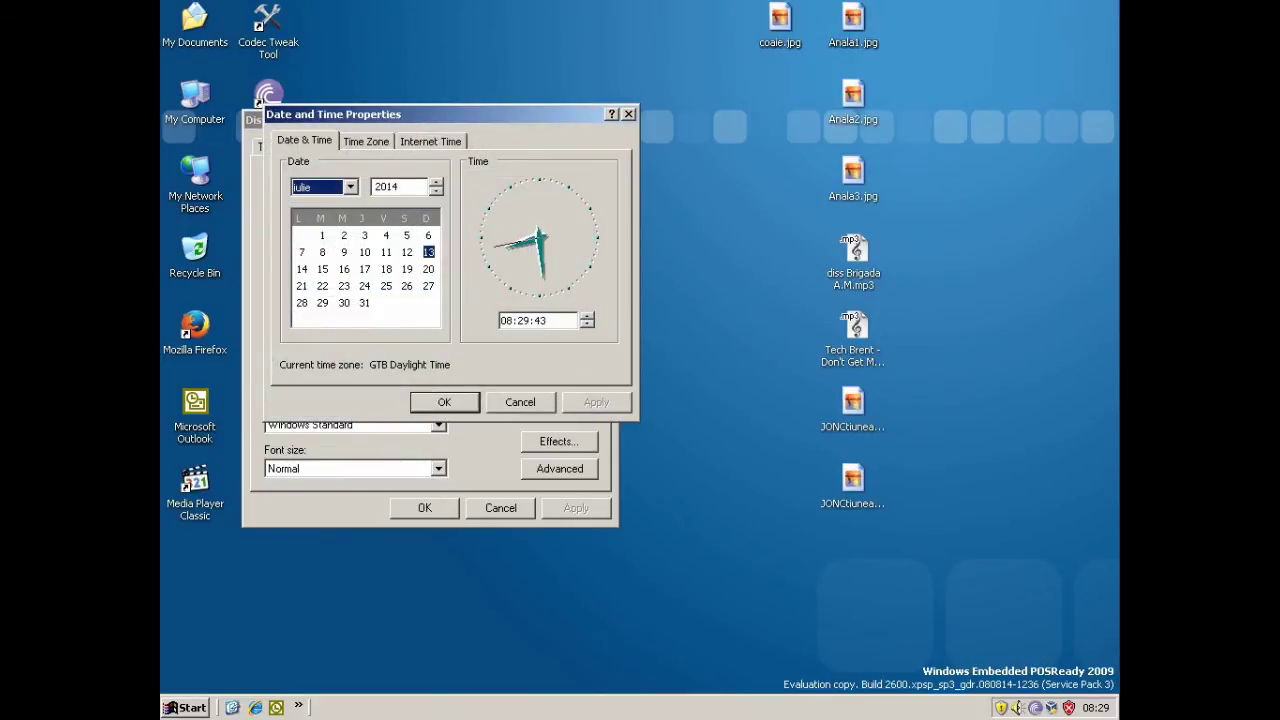
pyautogui.press('Escape')
pyautogui.hotkey('ctrl', 'shift', 'Tab')
pyautogui.hotkey('ctrl', 'shift', 'Tab')
pyautogui.hotkey('ctrl', 'shift', 'Tab')
pyautogui.hotkey('ctrl', 'shift', 'Tab')
pyautogui.hotkey('ctrl', 'shift', 'Tab')
pyautogui.hotkey('ctrl', 'shift', 'Tab')
pyautogui.hotkey('ctrl', 'shift', 'Tab')
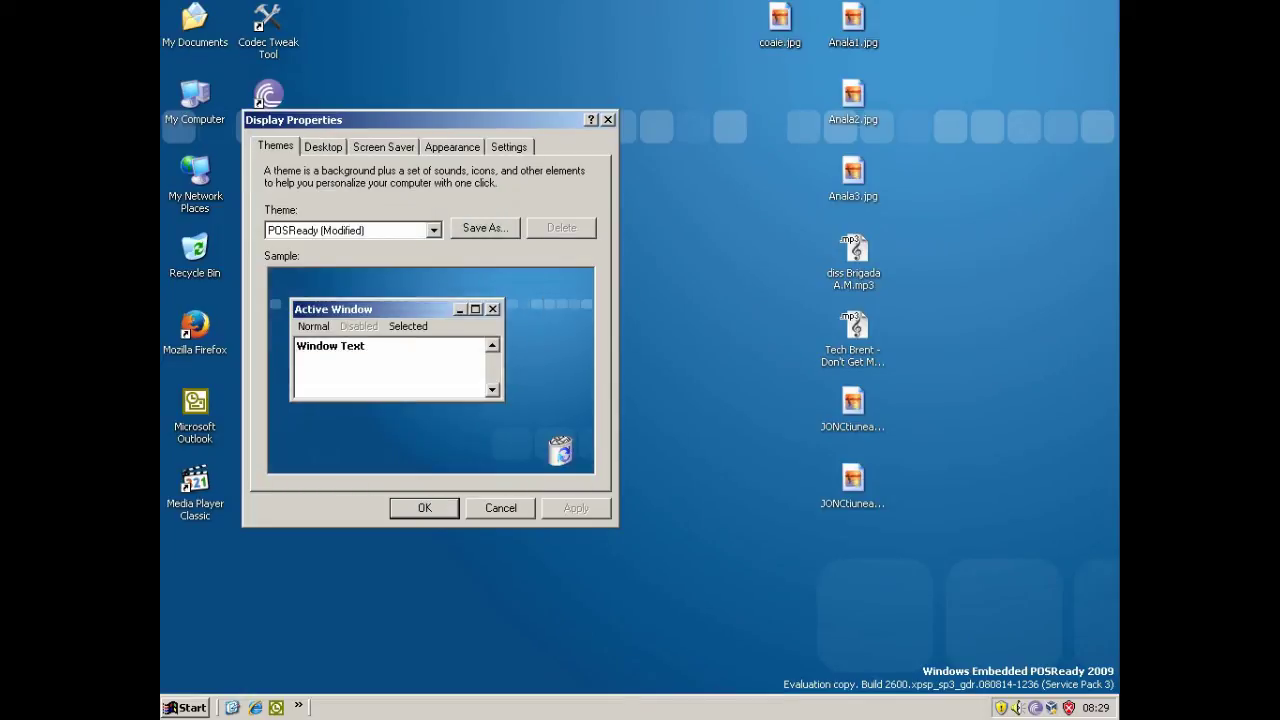
pyautogui.press('Escape')
# Step: Open System Properties from My Computer's context menu, showing POSReady 2009 version 2.0, SP3
pyautogui.hotkey('shift', 'F10')
pyautogui.press('Up')
pyautogui.press('Return')
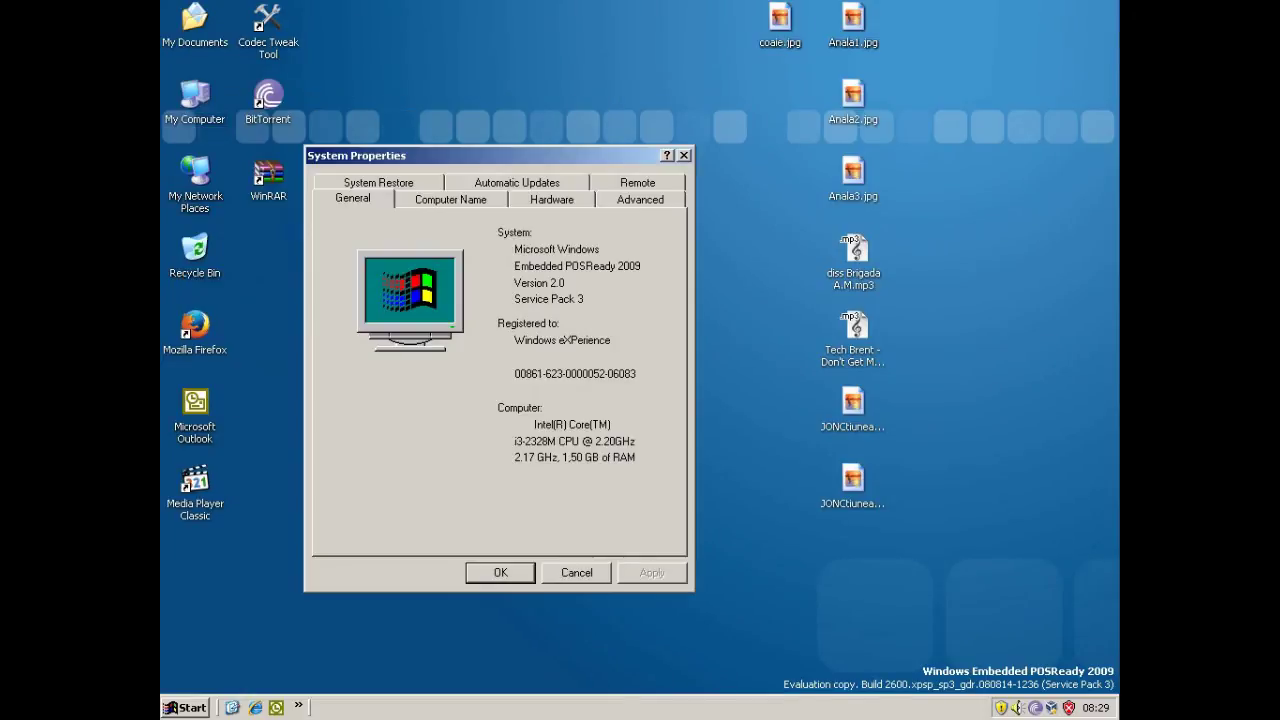